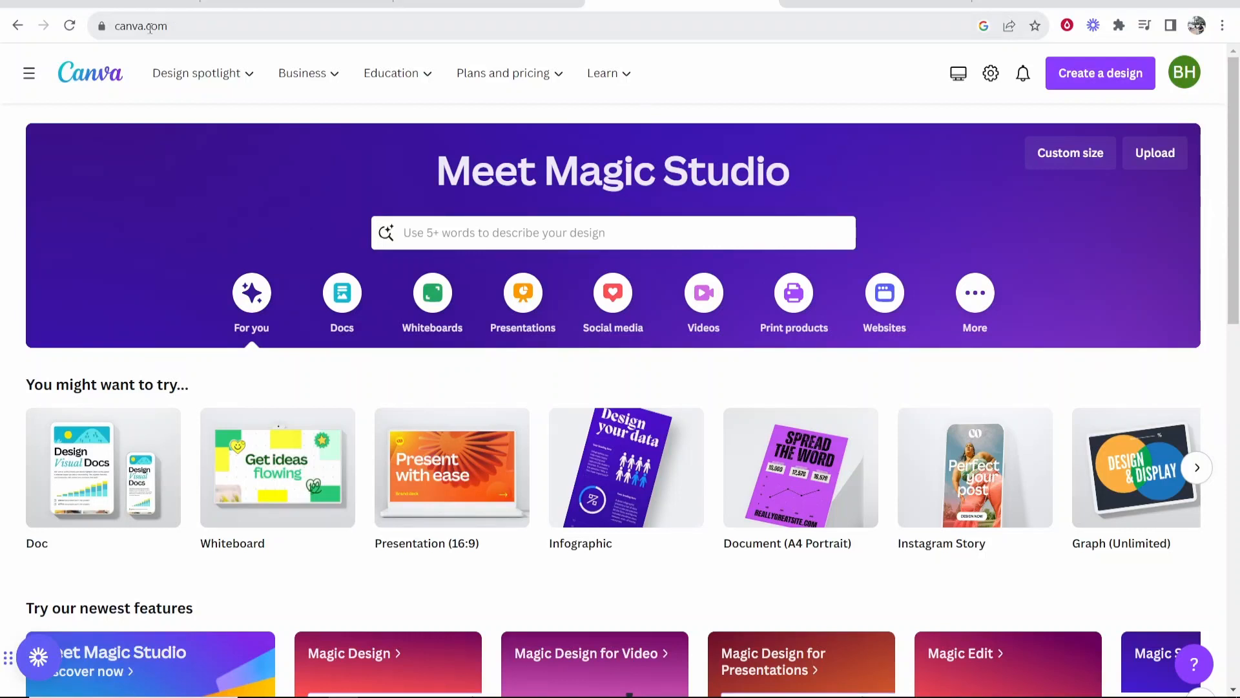
# Search the templates for "instagram" and show all the matching templates
pyautogui.click(463, 231)
pyautogui.write('instagram')
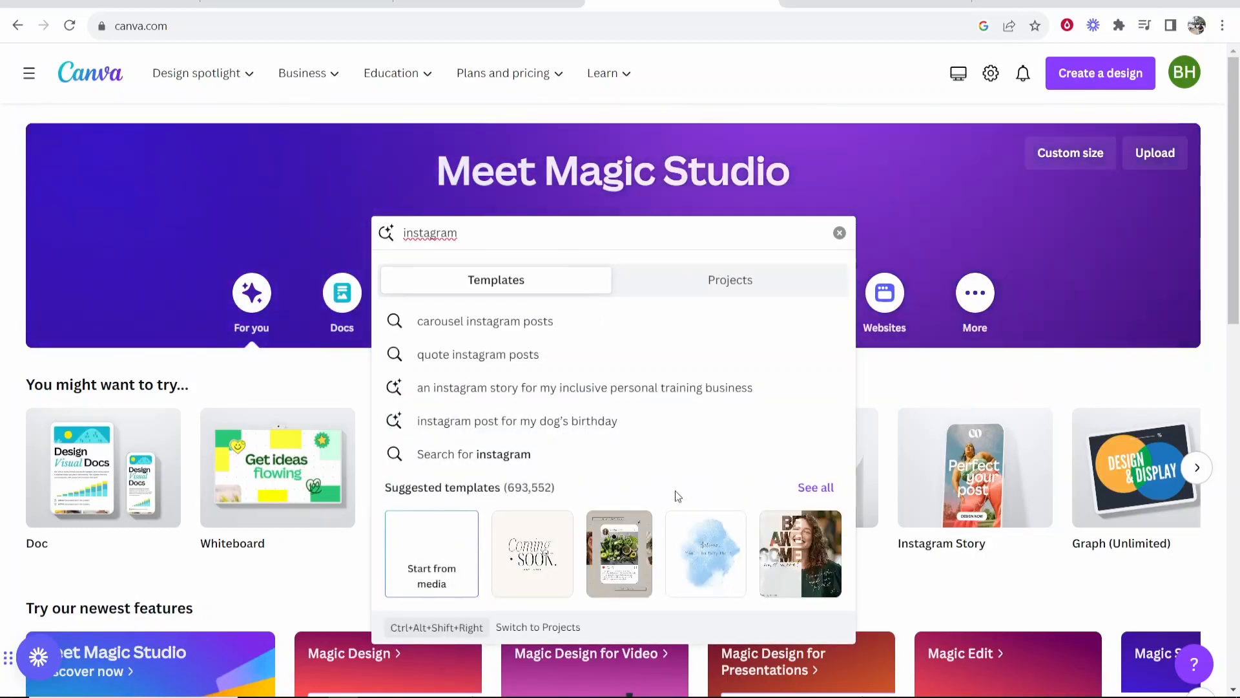
pyautogui.click(815, 489)
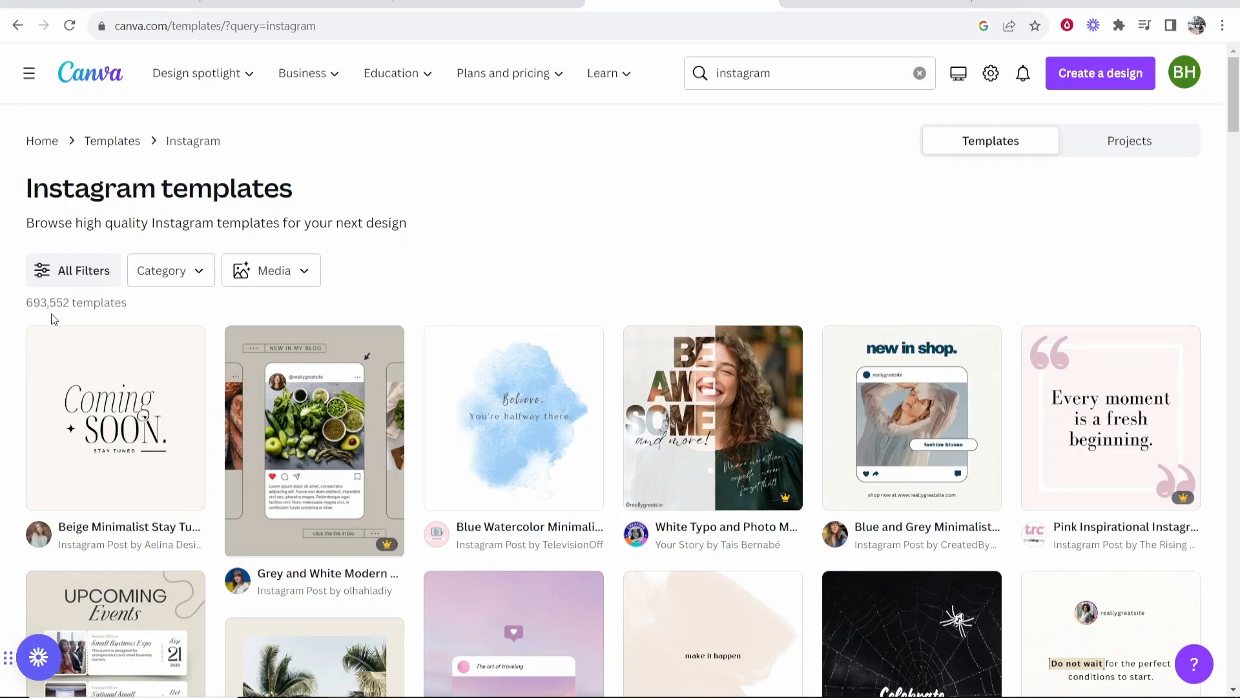
pyautogui.scroll(-4, 408, 355)
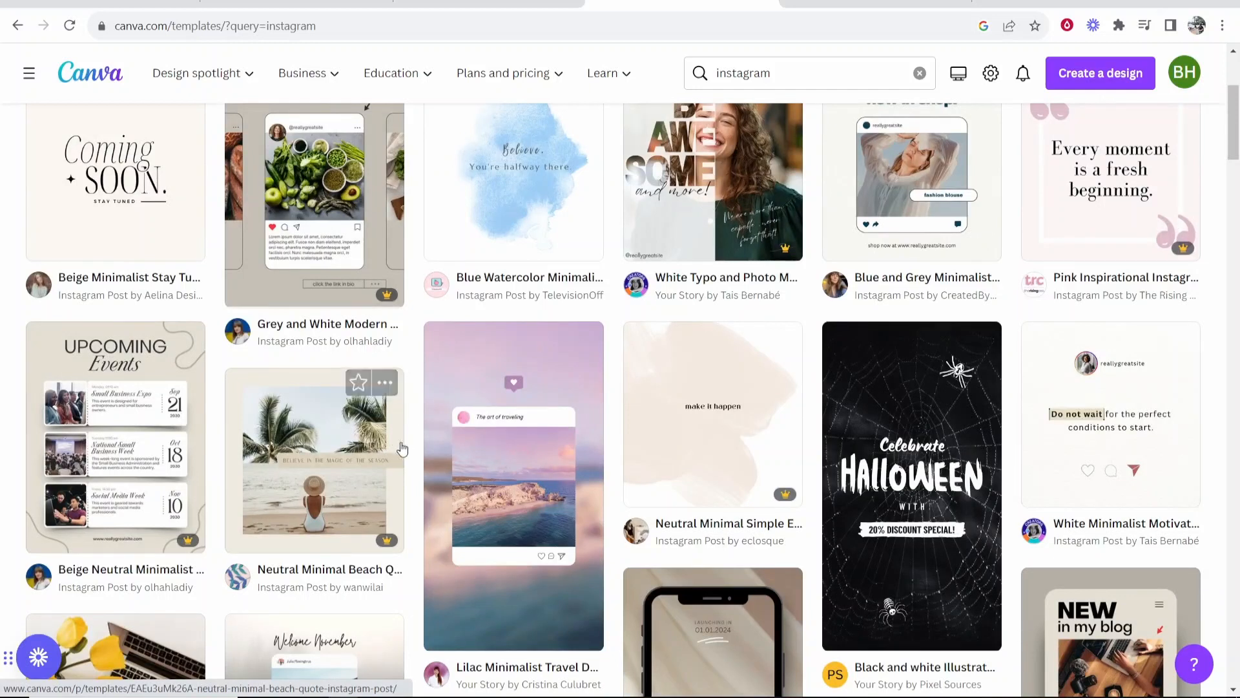
pyautogui.scroll(4, 266, 574)
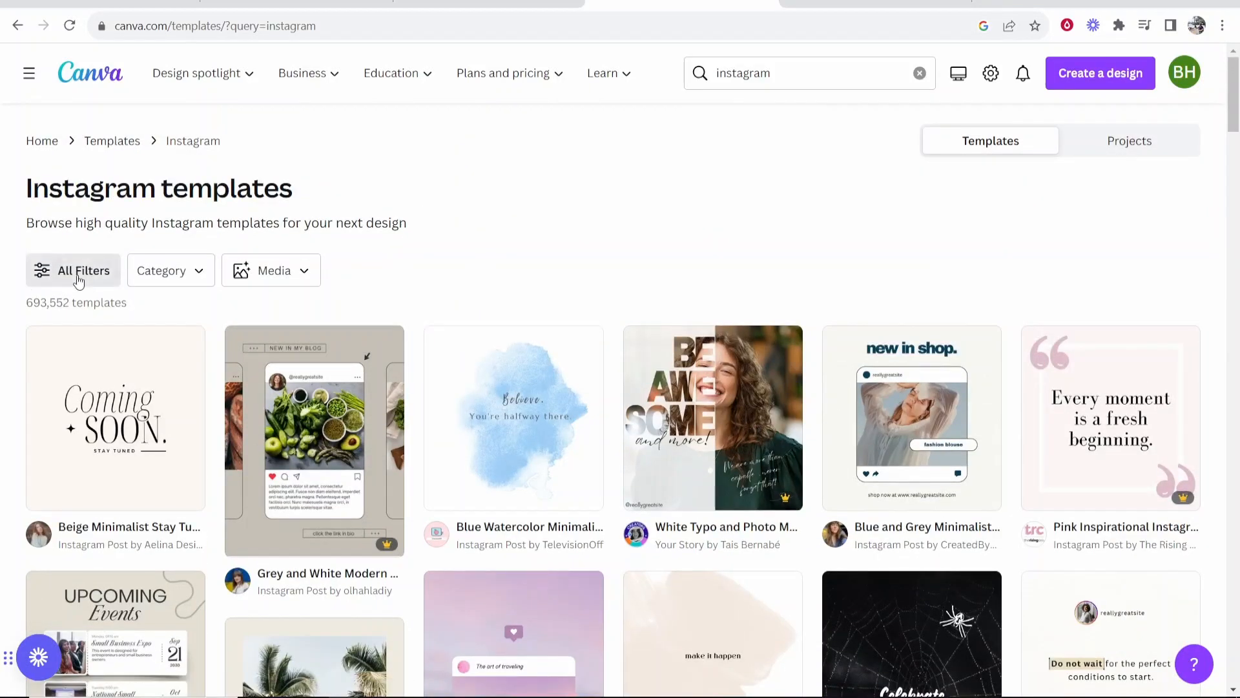
# Filter the templates to the Instagram Posts category under Social Media
pyautogui.click(113, 286)
pyautogui.scroll(-8, 88, 359)
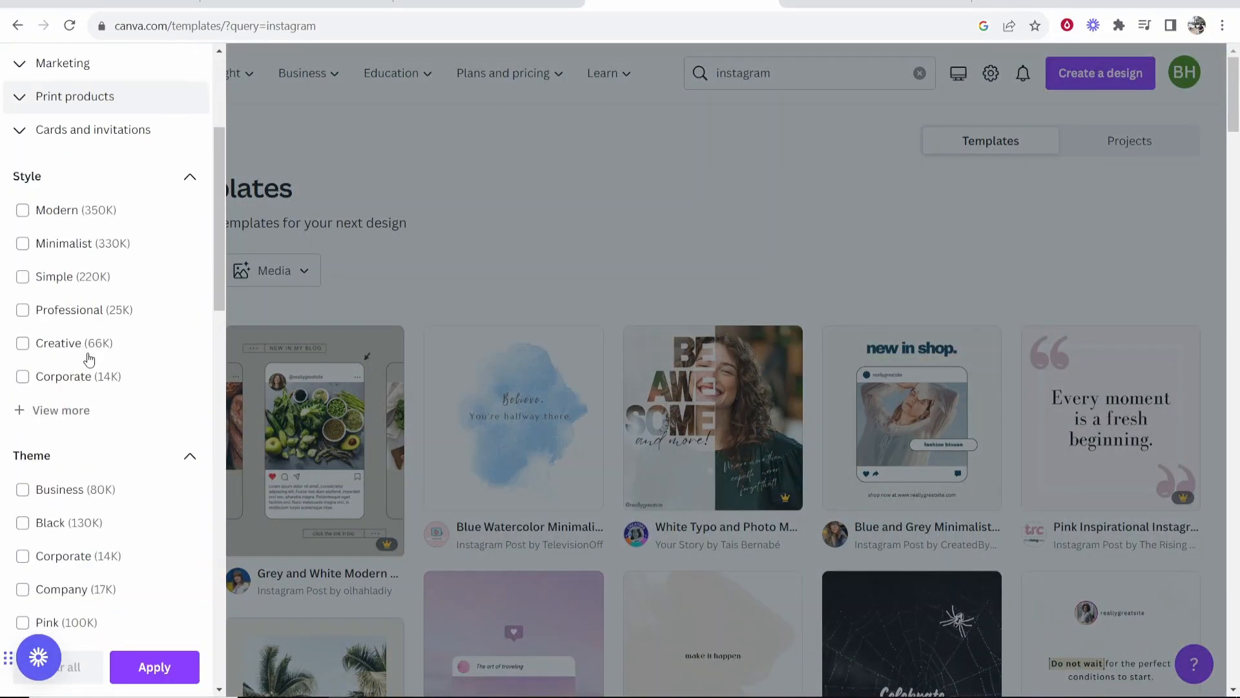
pyautogui.scroll(-10, 89, 360)
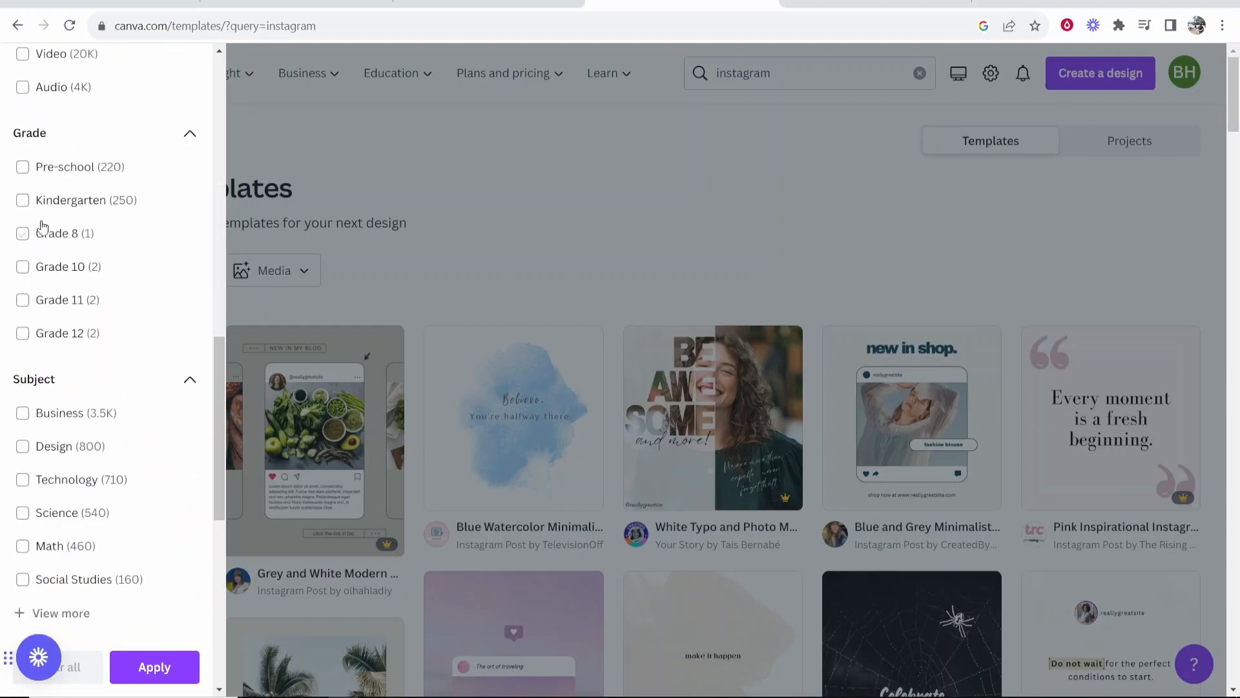
pyautogui.scroll(-8, 61, 386)
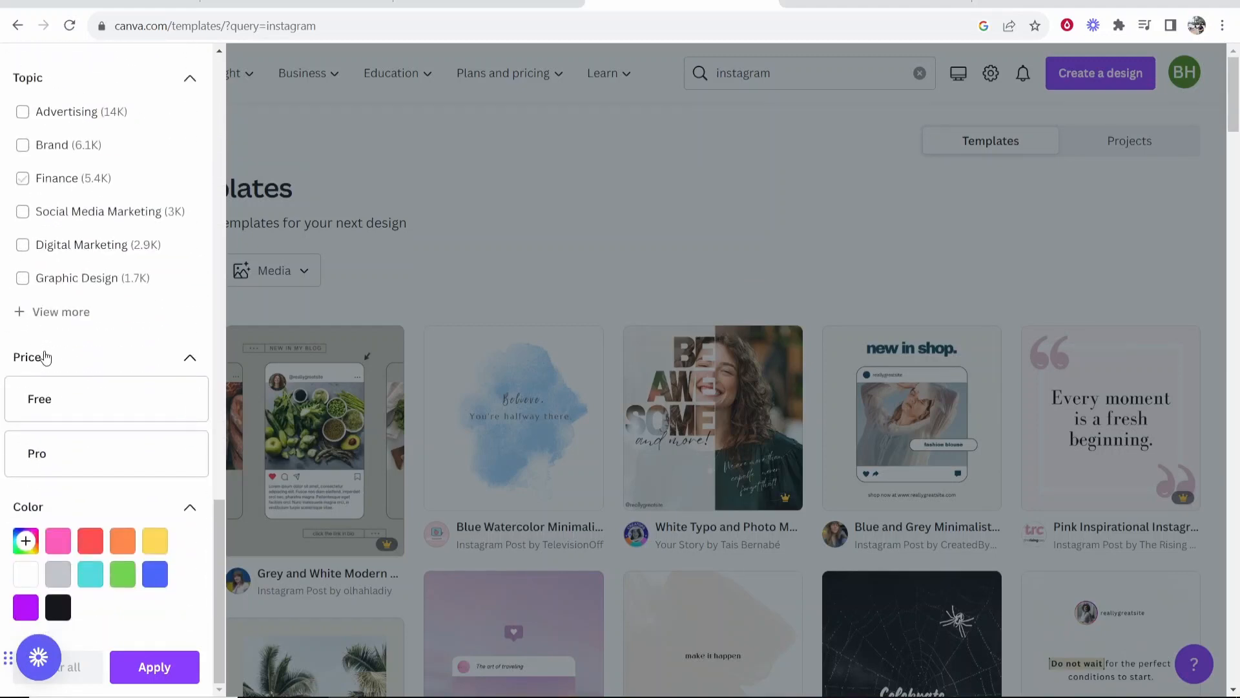
pyautogui.scroll(20, 148, 552)
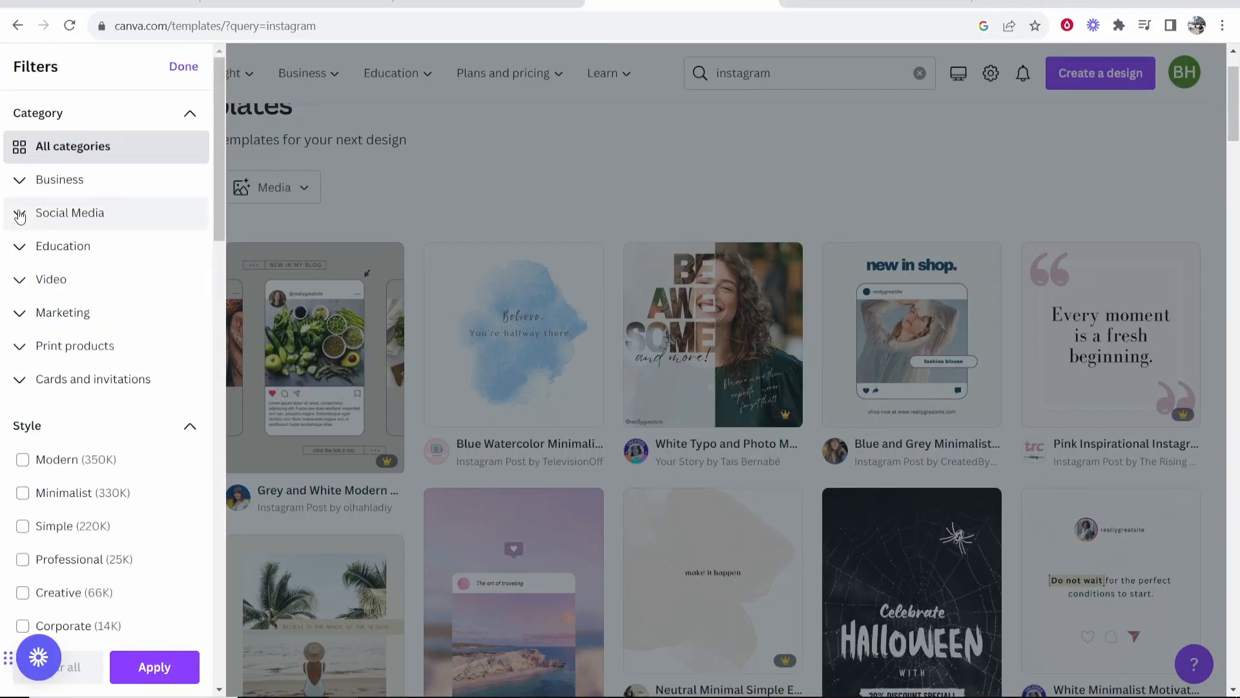
pyautogui.click(19, 214)
pyautogui.click(55, 249)
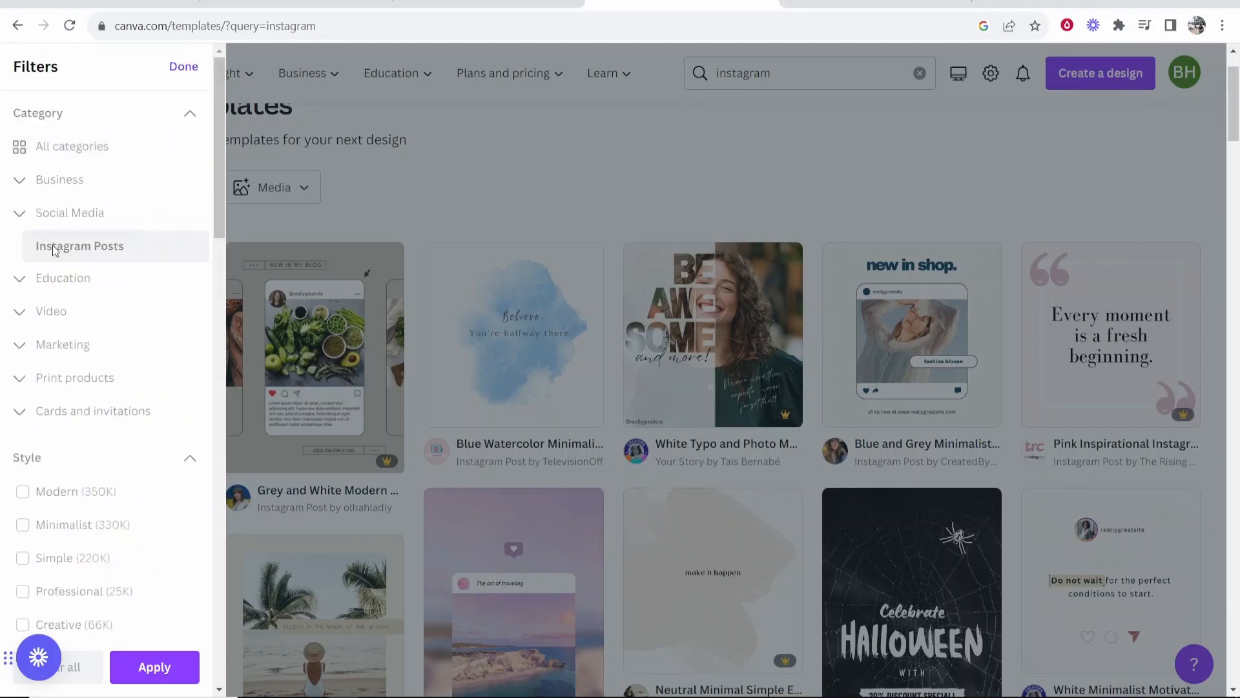
pyautogui.click(155, 667)
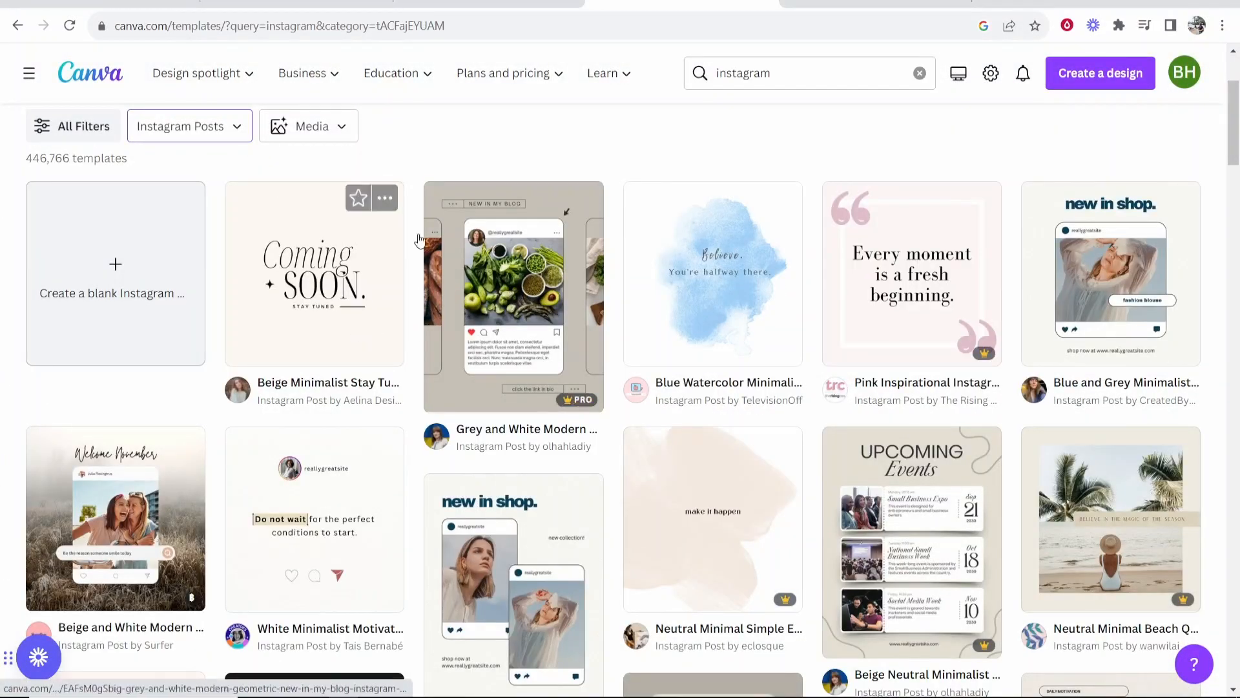
# Limit the Instagram post templates to those with the Free price option
pyautogui.scroll(-8, 845, 204)
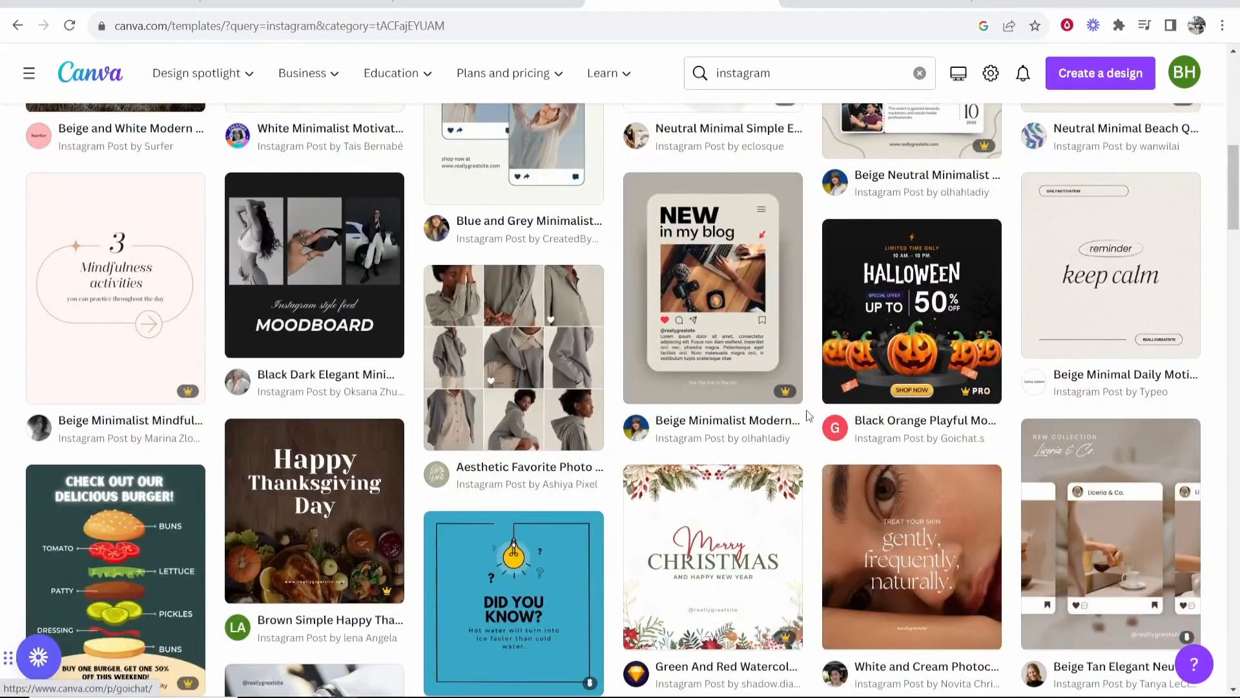
pyautogui.scroll(-3, 796, 491)
pyautogui.scroll(-2, 792, 506)
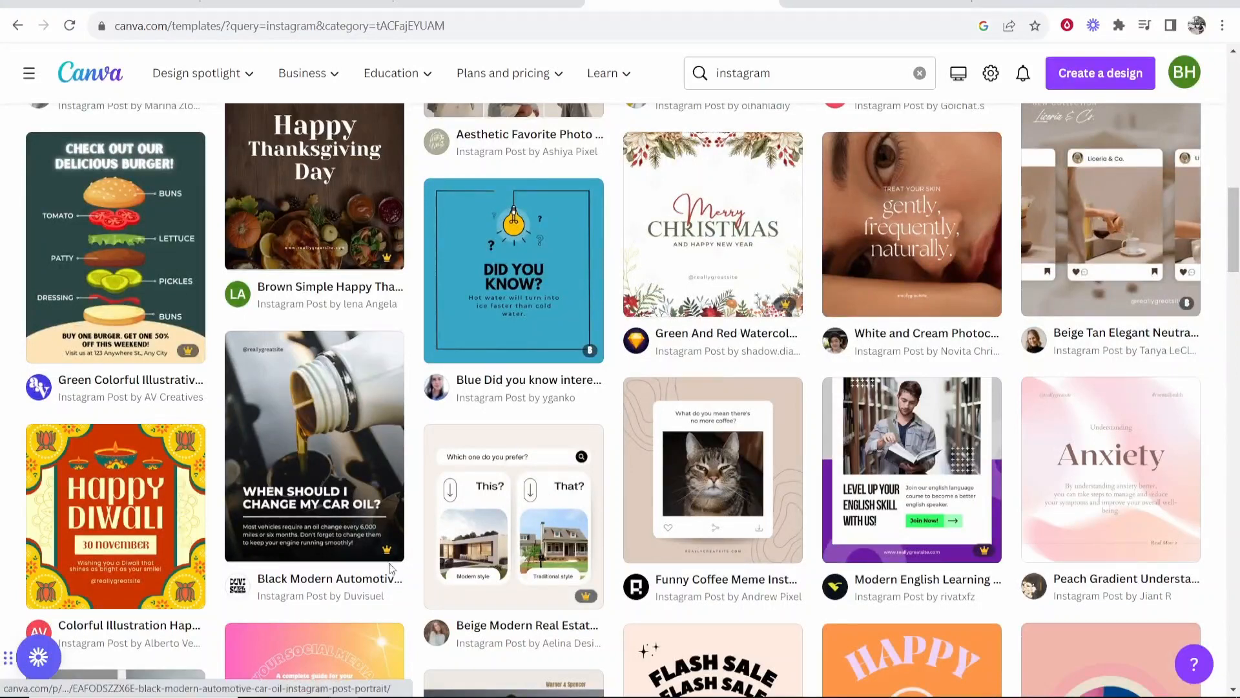
pyautogui.scroll(15, 174, 307)
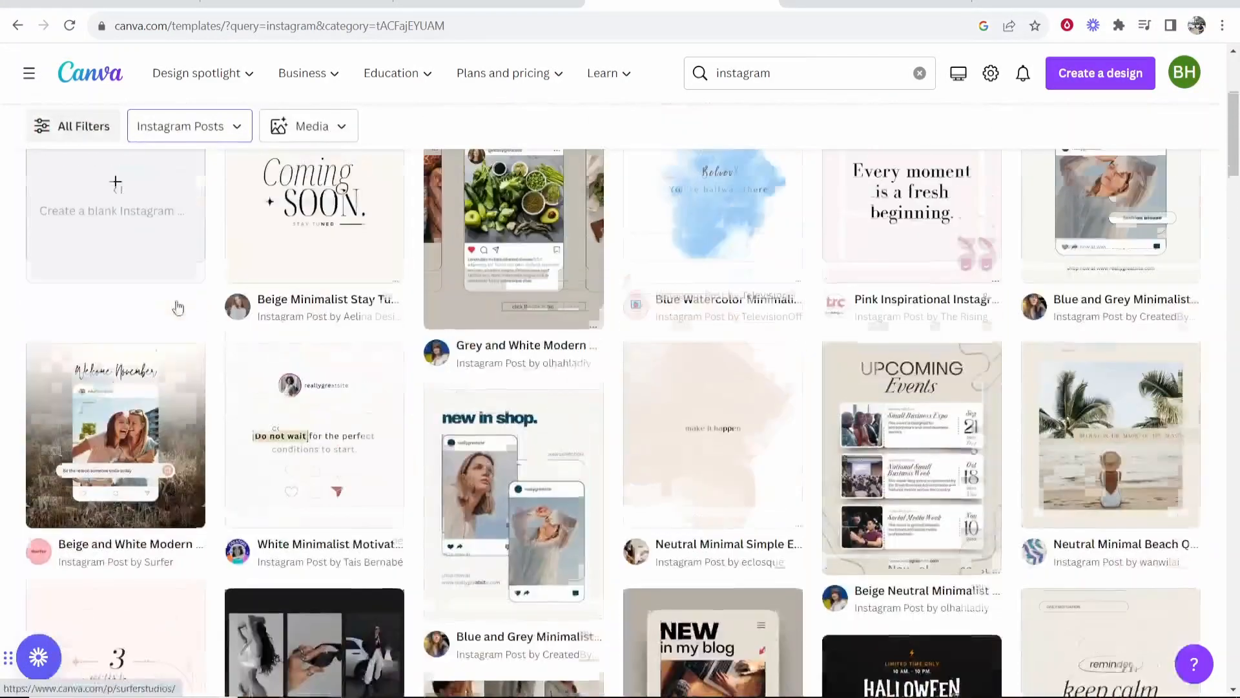
pyautogui.click(111, 131)
pyautogui.scroll(-10, 154, 444)
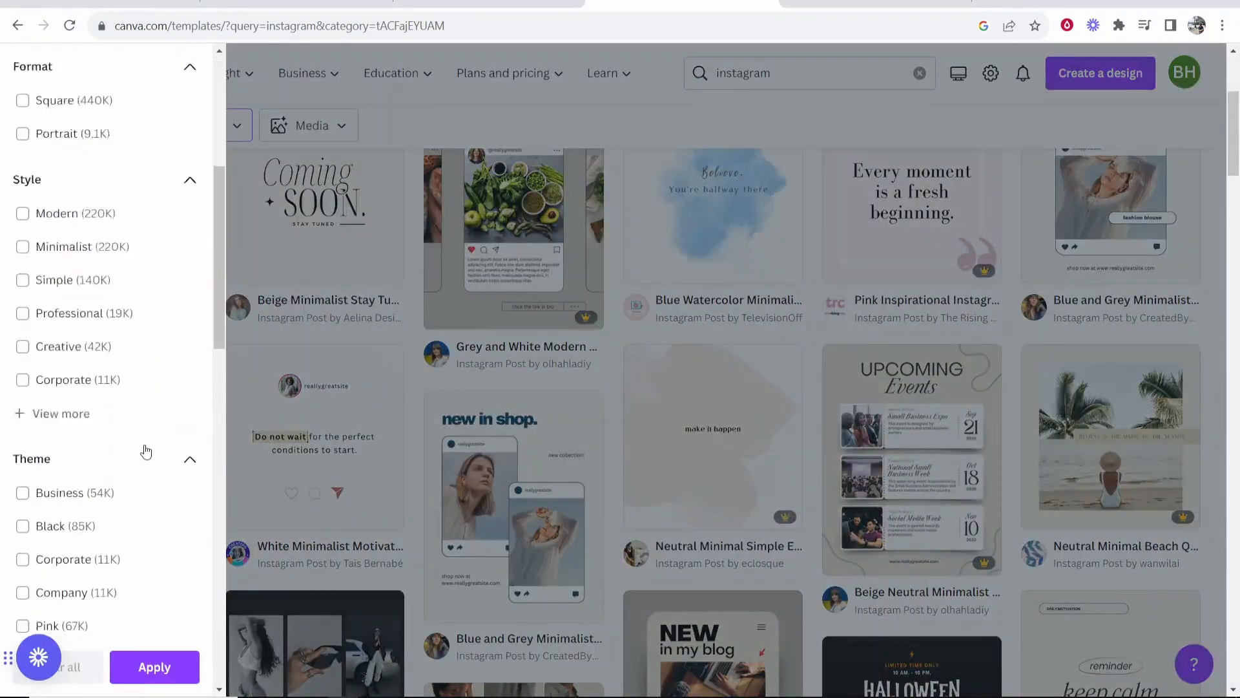
pyautogui.scroll(-5, 145, 454)
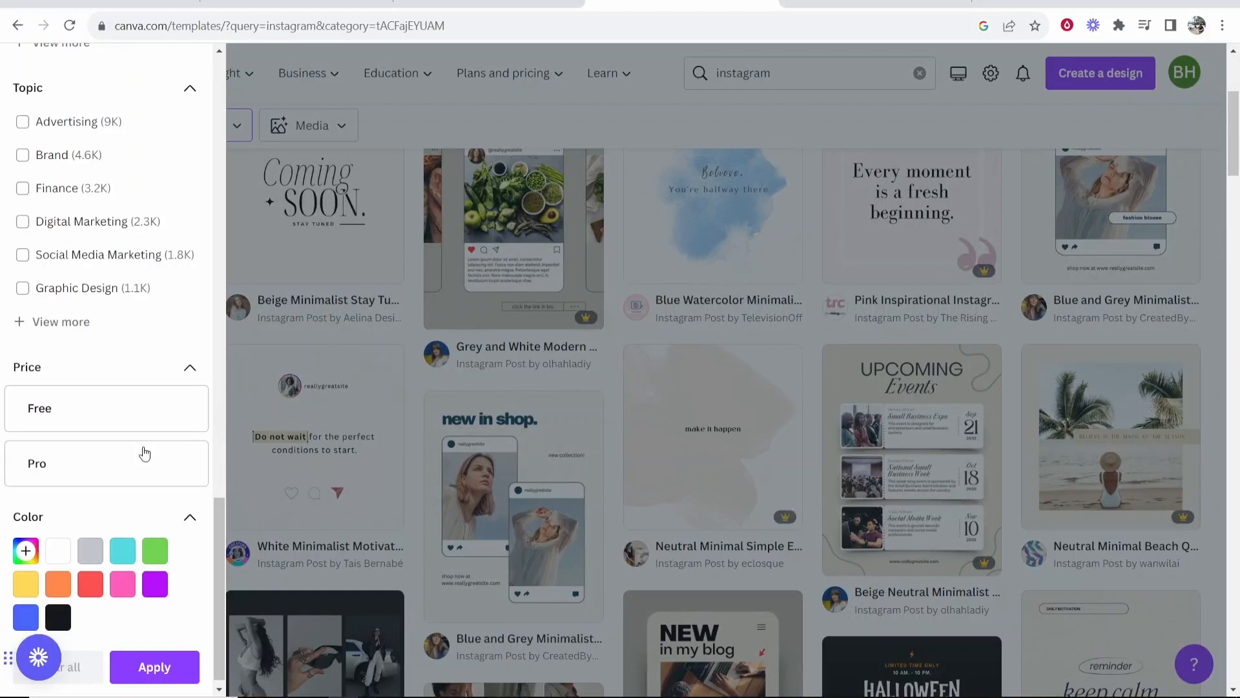
pyautogui.click(84, 417)
pyautogui.click(154, 667)
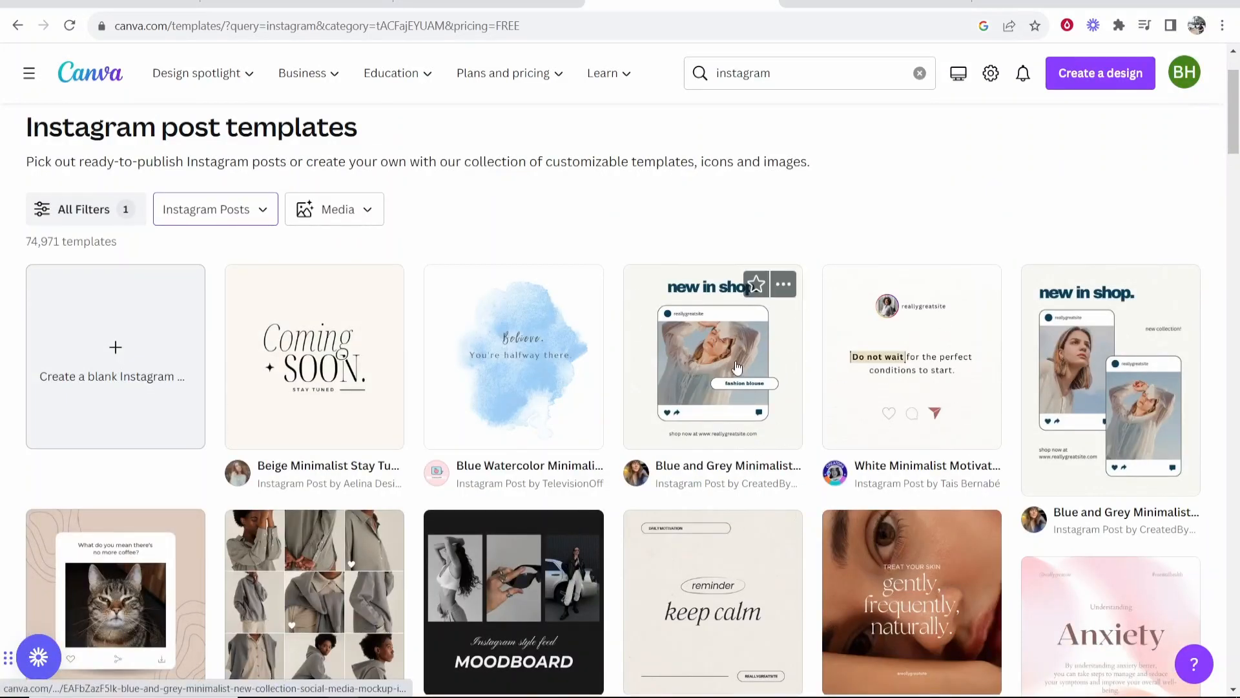
# Find the turquoise "Attention! Don't read the small letters" Instagram post template and open it for customizing
pyautogui.scroll(-4, 737, 367)
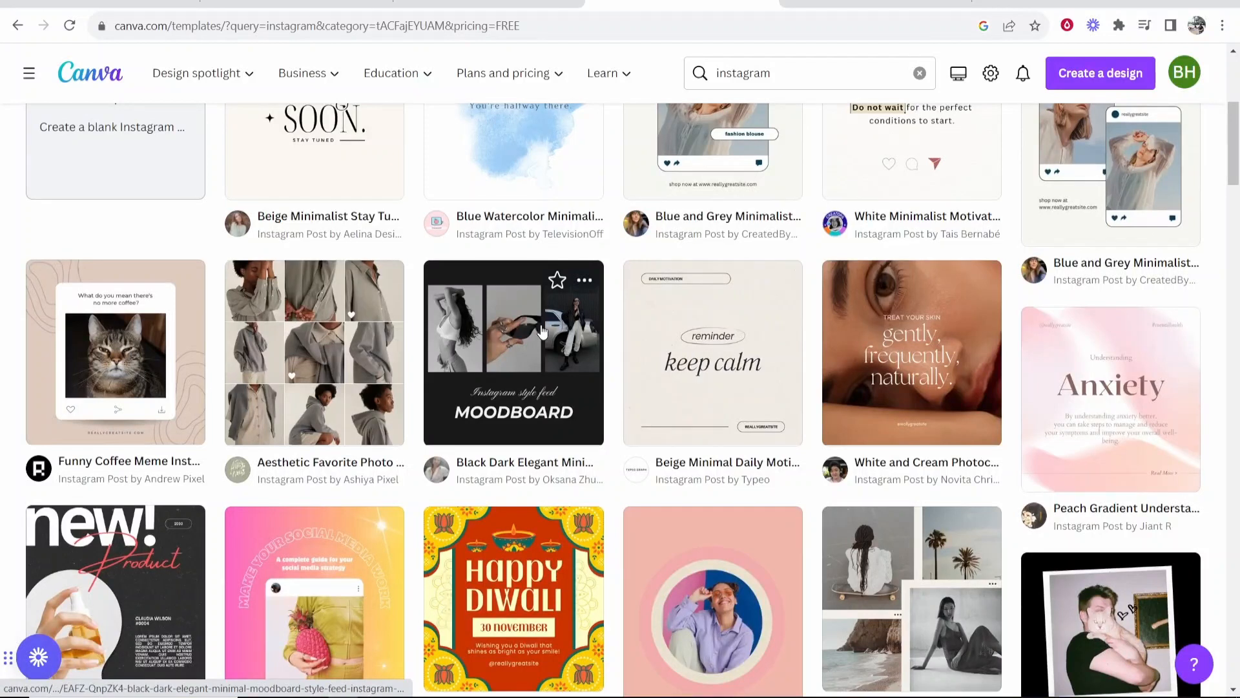
pyautogui.scroll(-4, 542, 331)
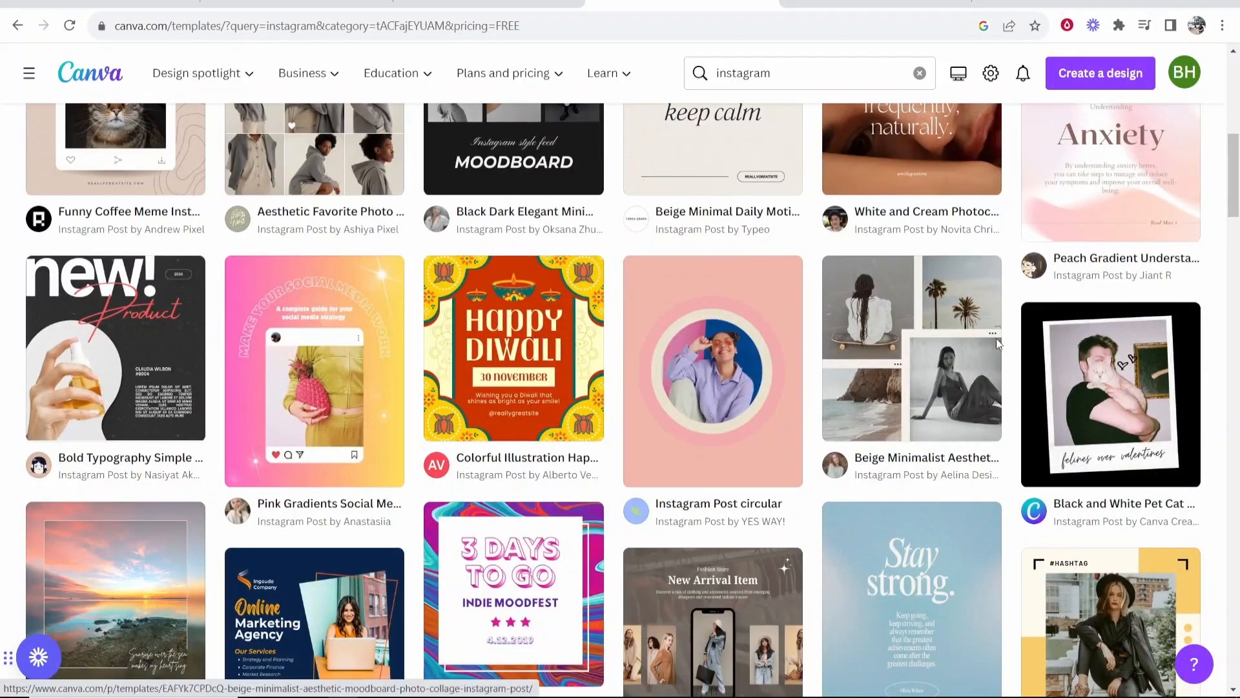
pyautogui.scroll(-5, 496, 309)
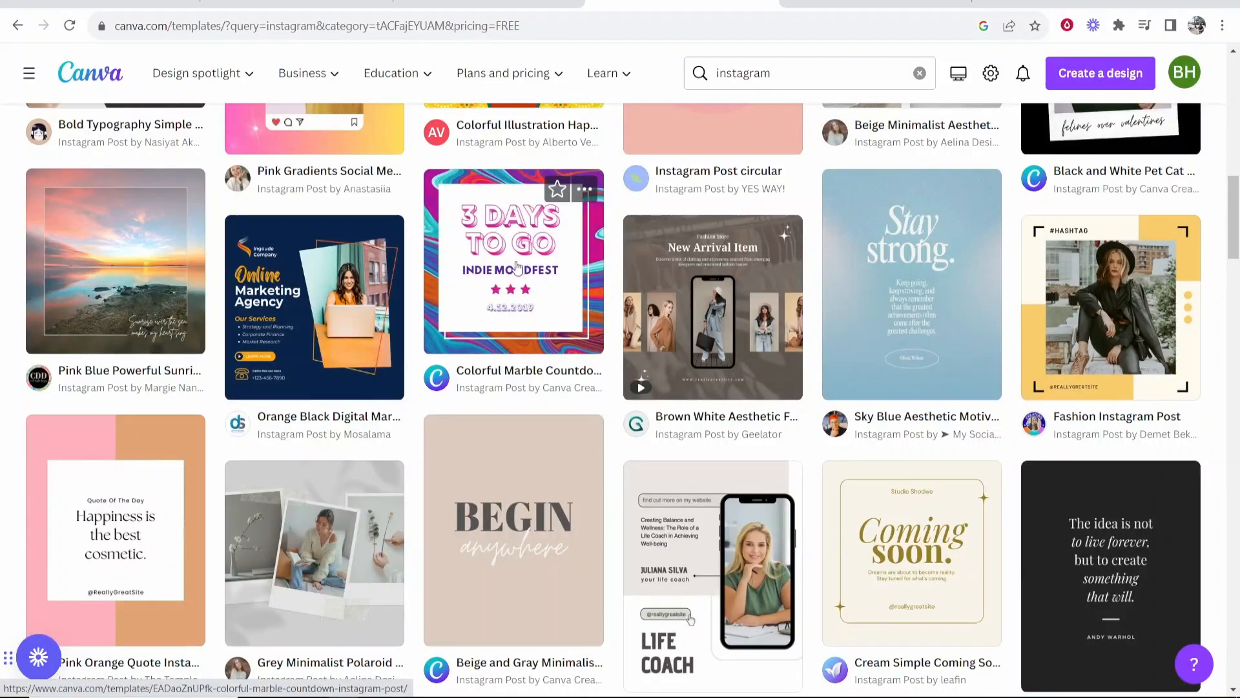
pyautogui.scroll(-5, 535, 279)
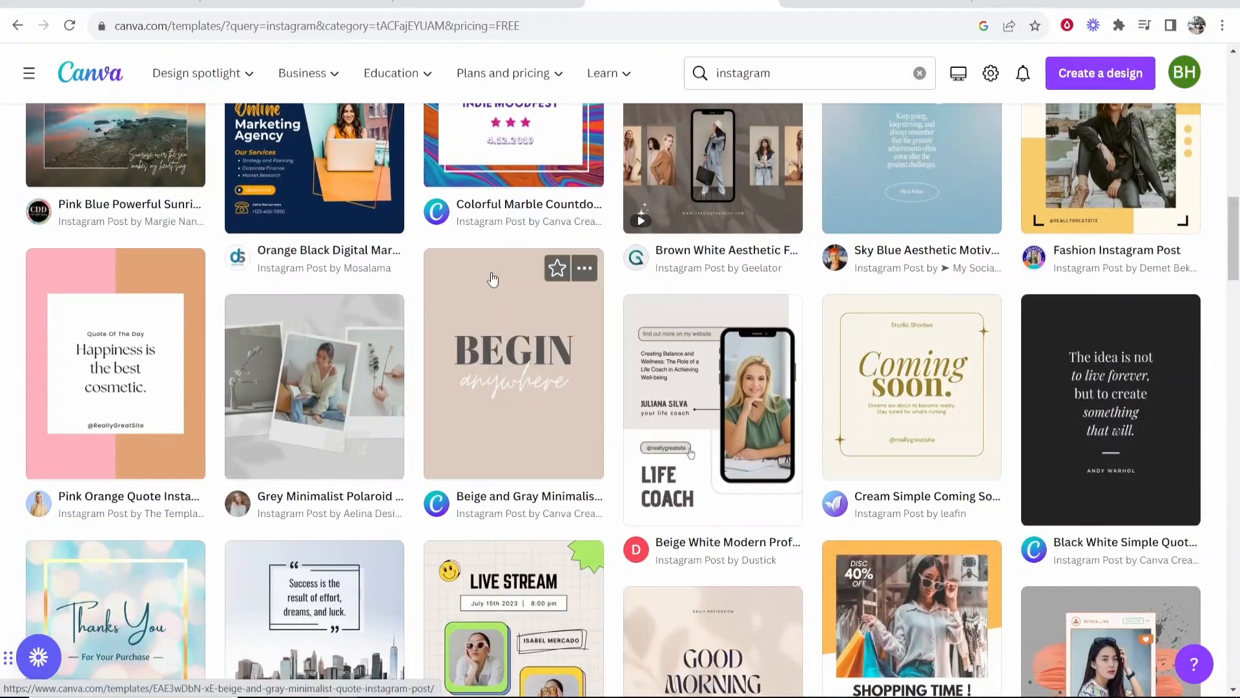
pyautogui.scroll(-10, 531, 312)
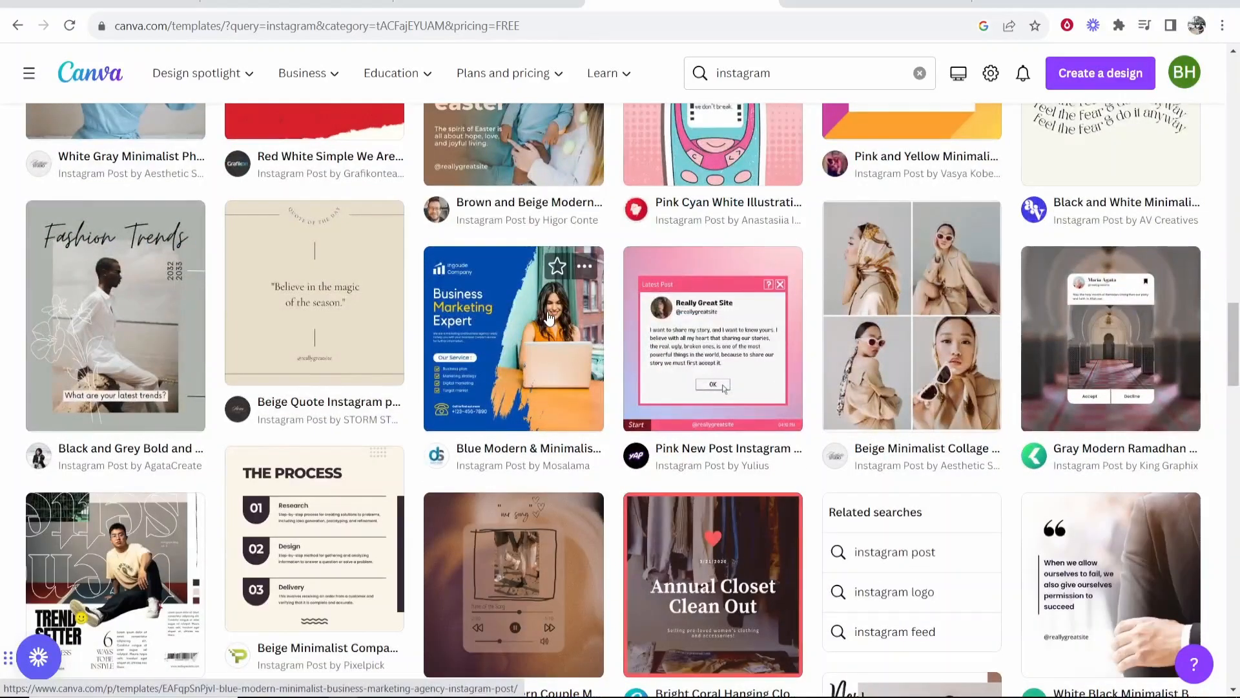
pyautogui.scroll(-10, 548, 318)
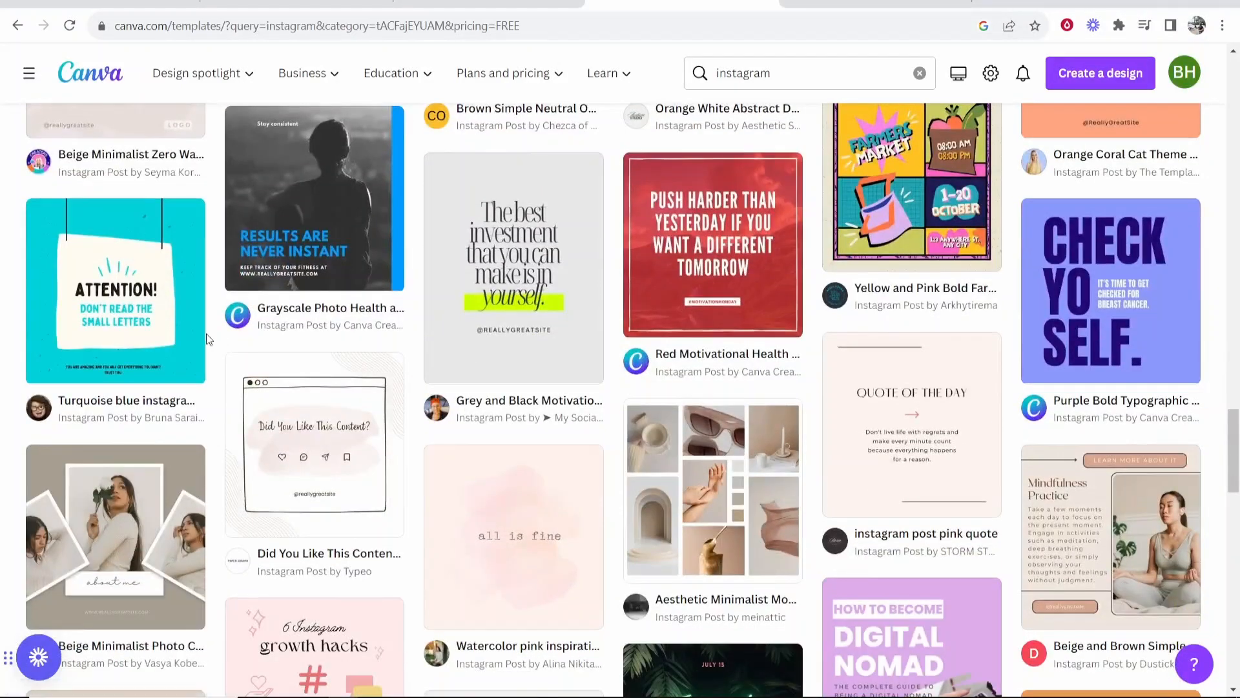
pyautogui.click(116, 333)
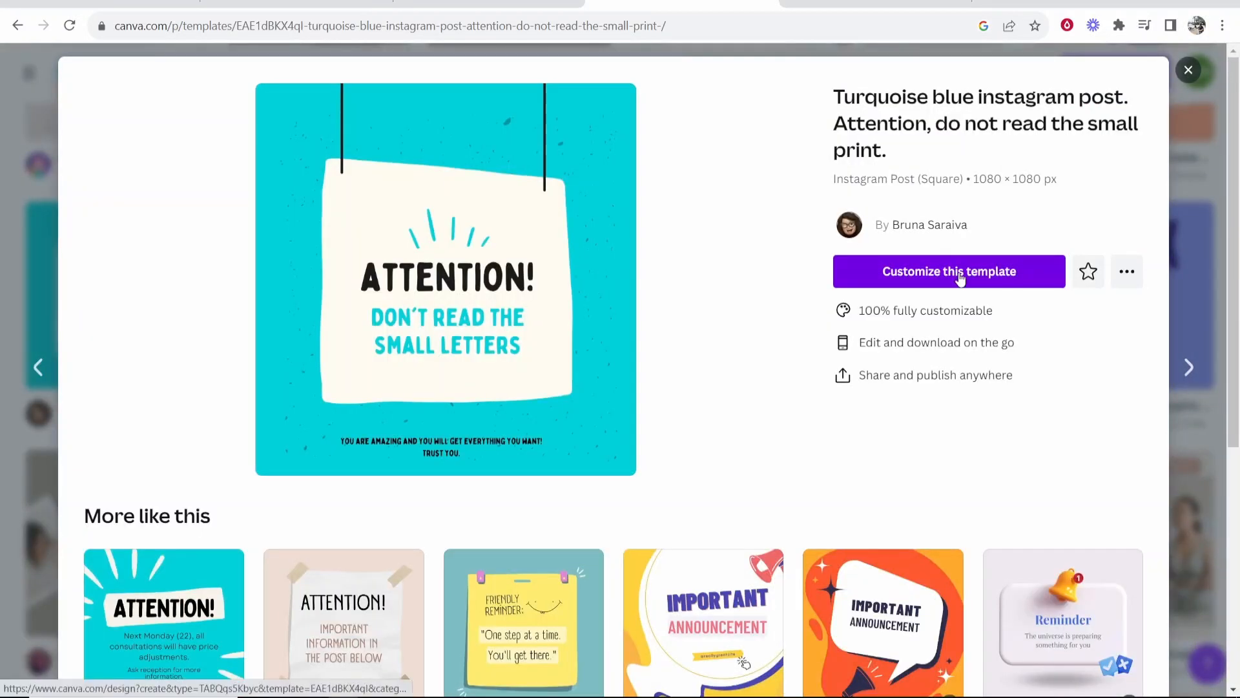
pyautogui.click(961, 276)
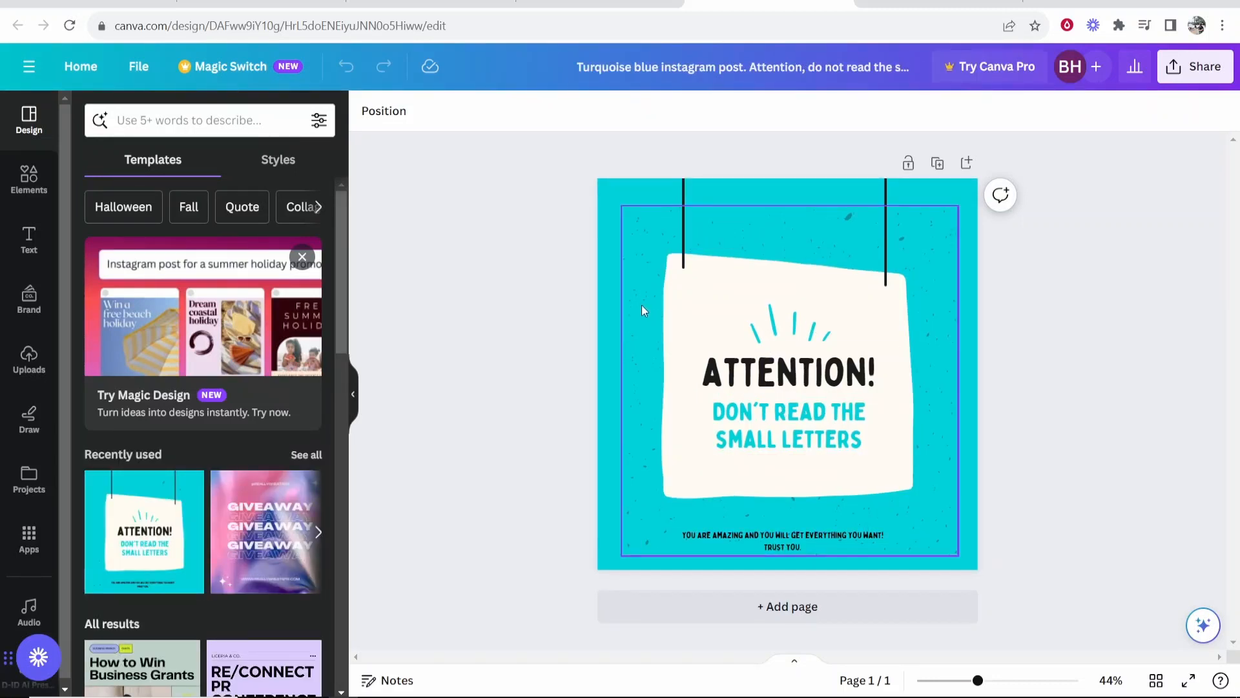
# Change the post's turquoise background to the default solid pink
pyautogui.click(617, 226)
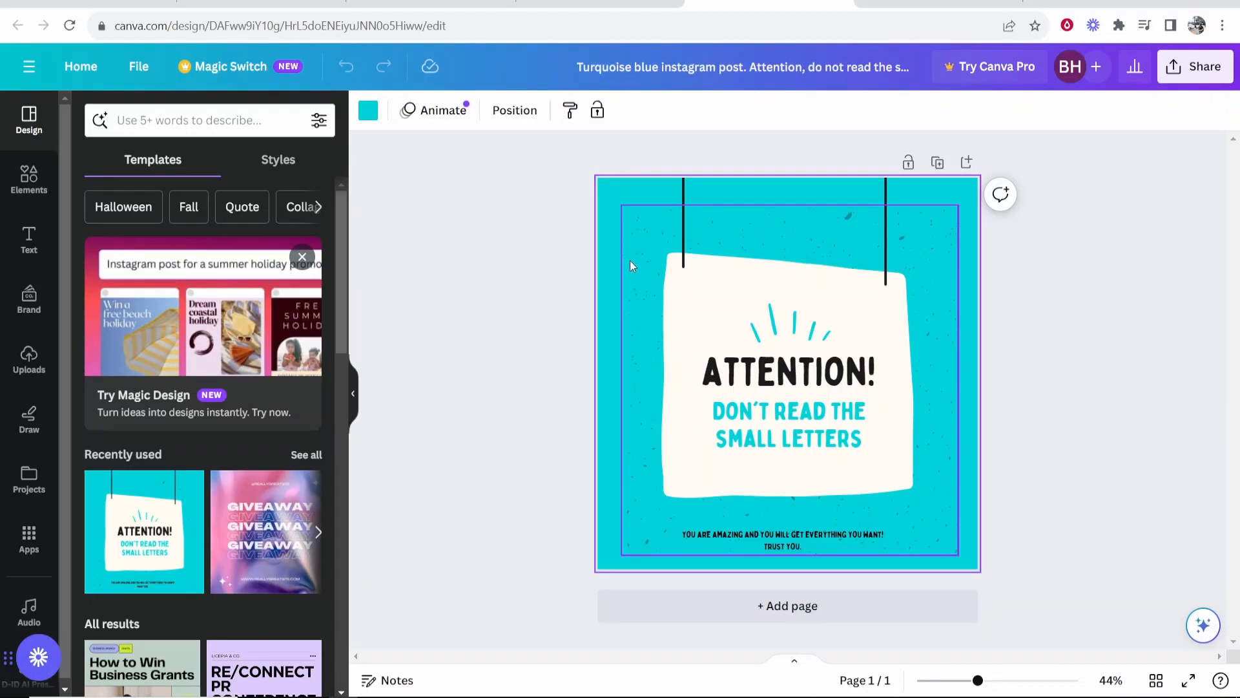
pyautogui.click(371, 114)
pyautogui.click(190, 488)
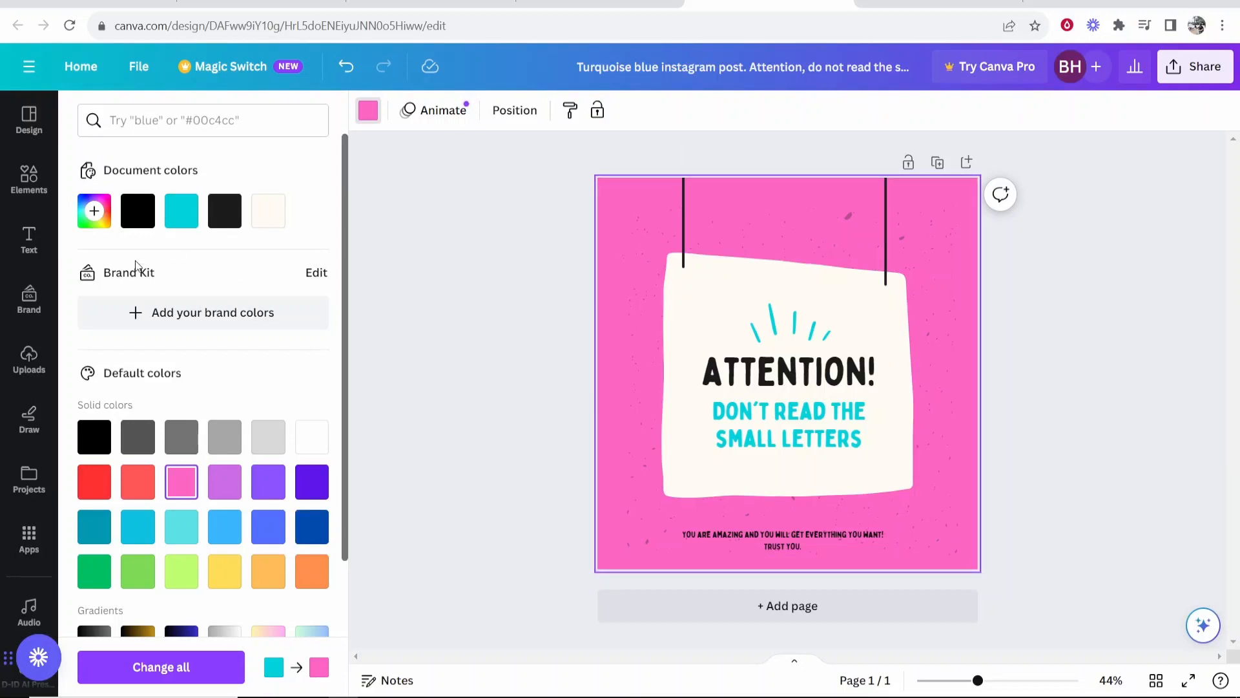
# Place the uploaded photo of a person with raised arms on a mountain walkway over the whole page
pyautogui.click(29, 359)
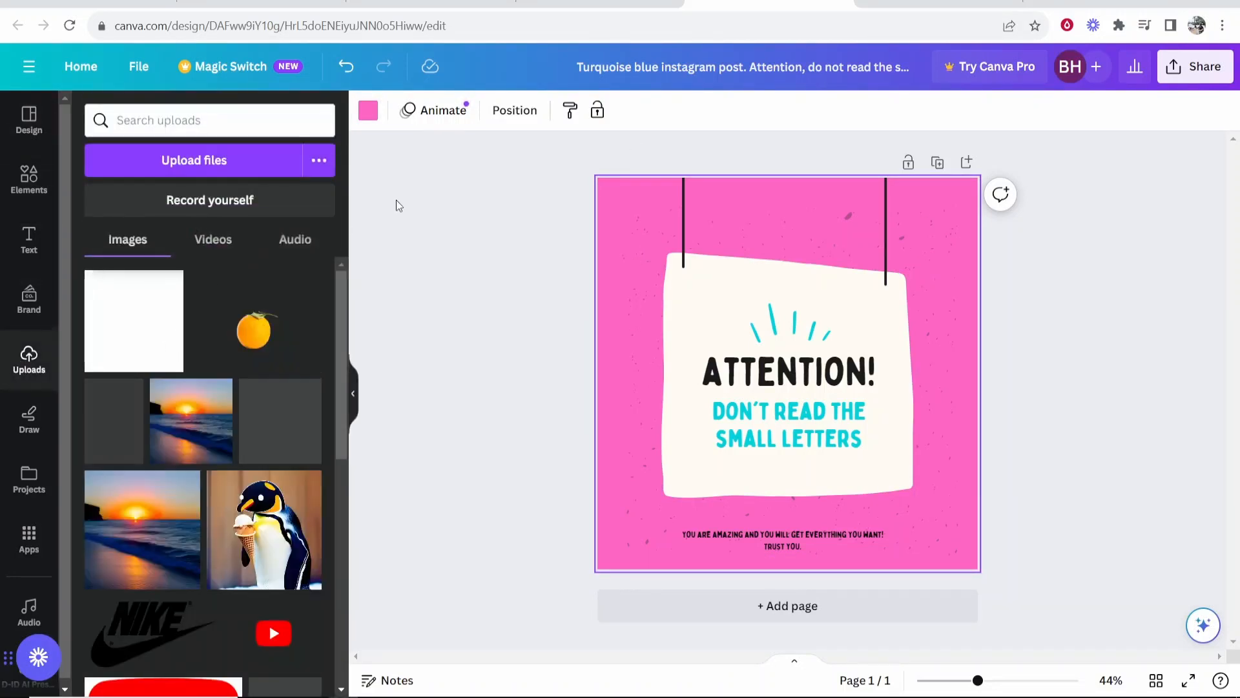
pyautogui.scroll(-7, 285, 334)
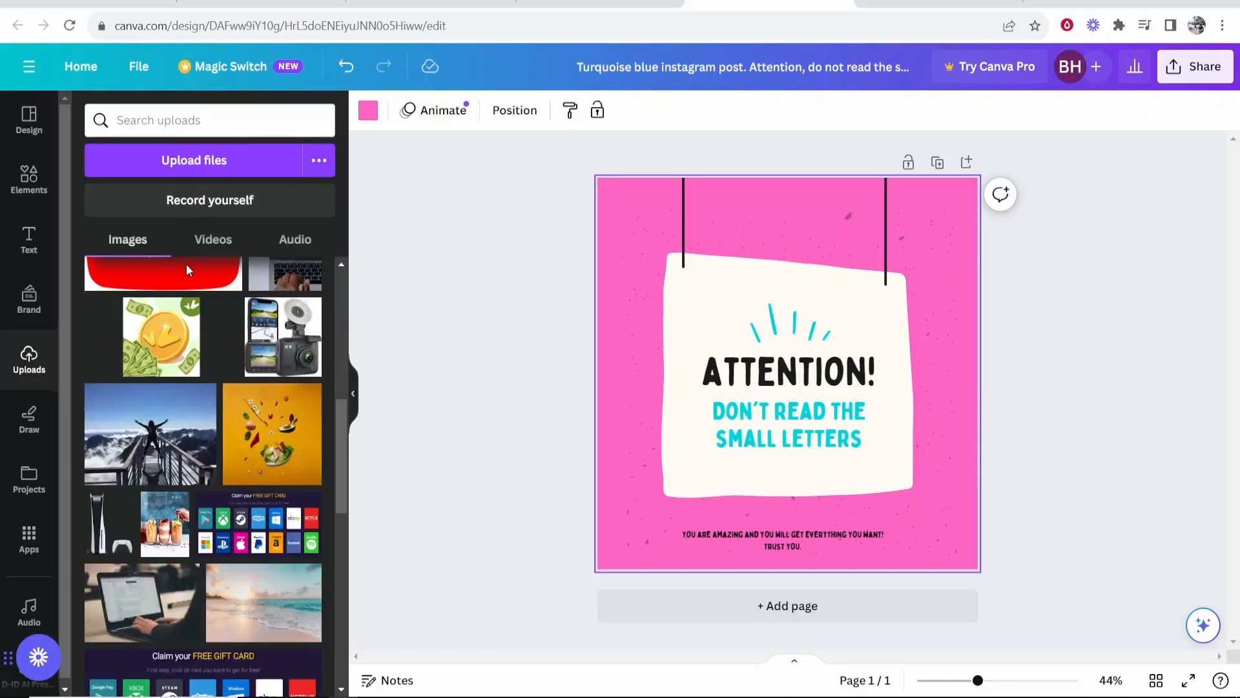
pyautogui.click(204, 167)
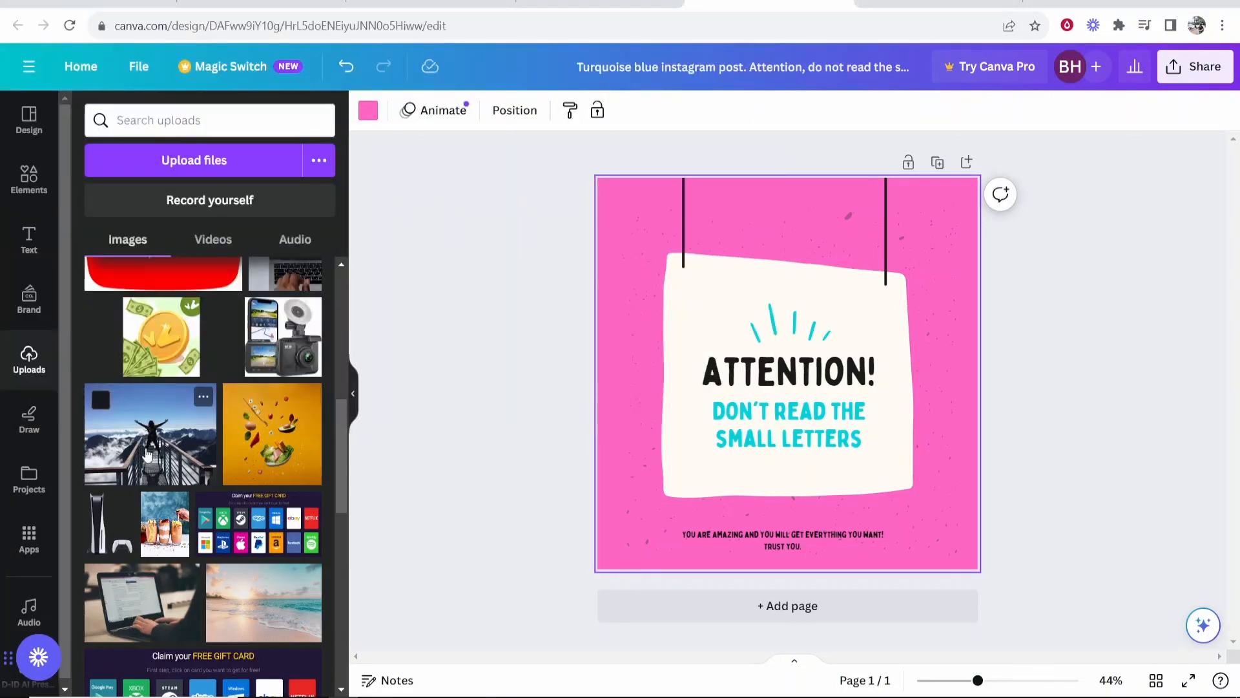
pyautogui.moveTo(148, 448); pyautogui.dragTo(621, 332)
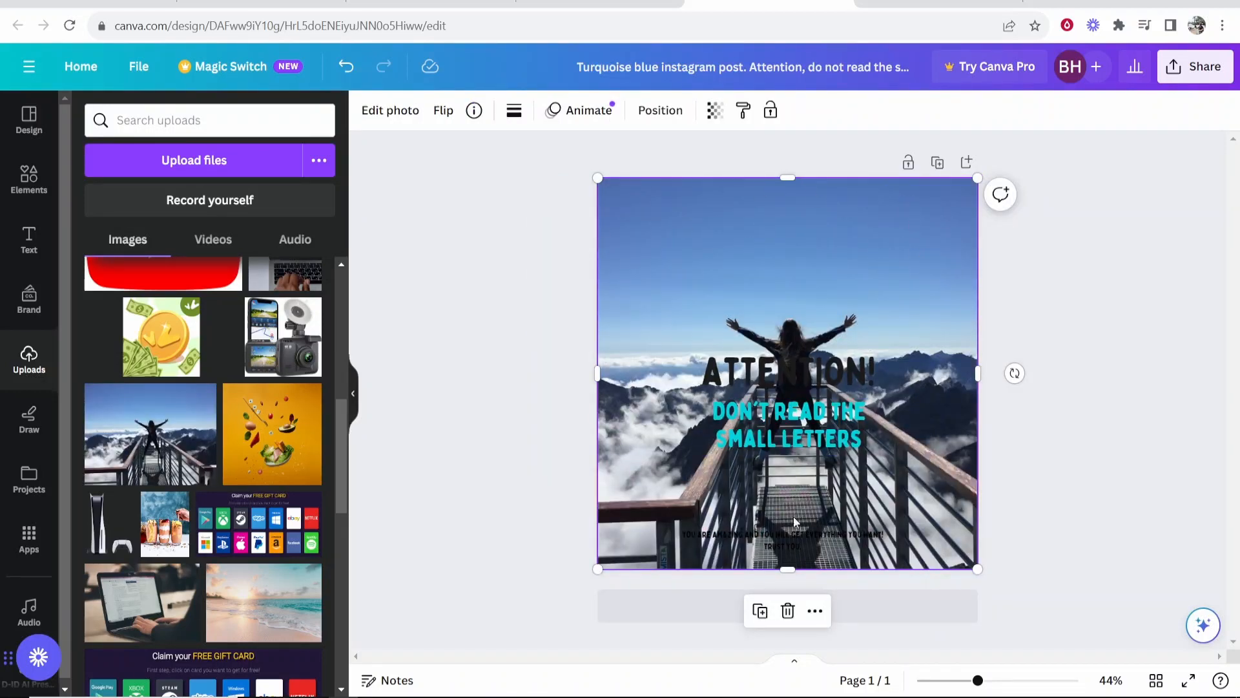
# Send the mountain walkway photo to the back, behind the note and all text
pyautogui.rightClick(942, 262)
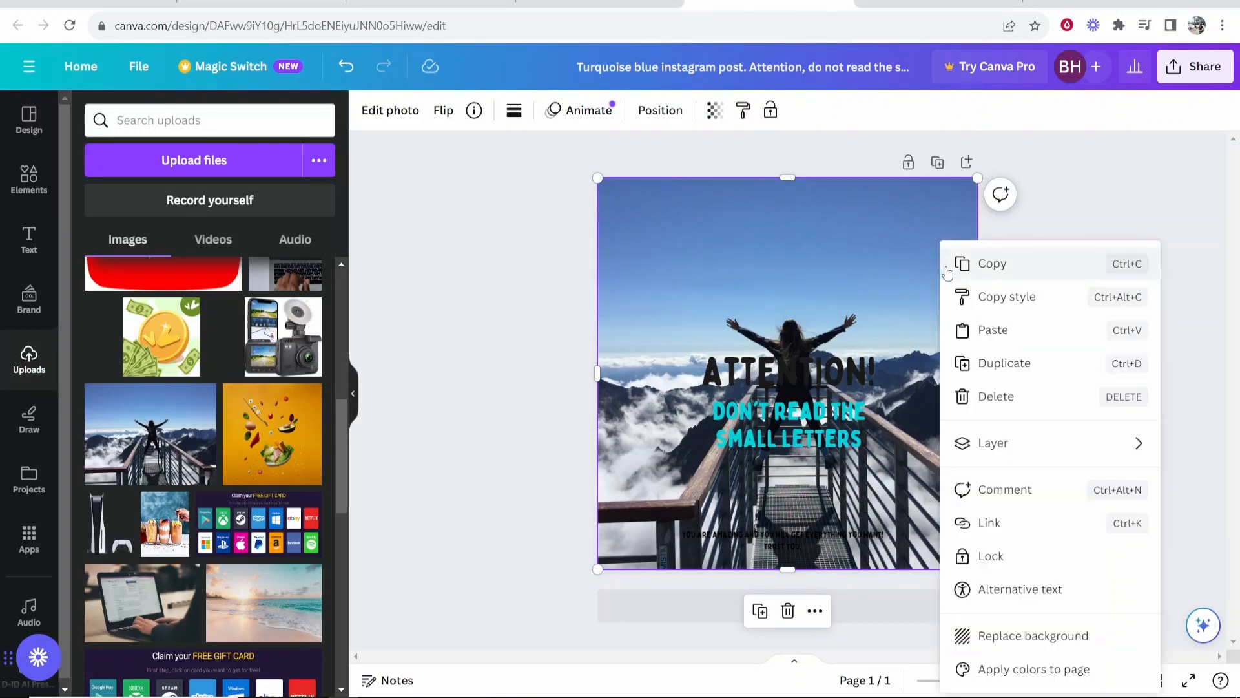
pyautogui.moveTo(1011, 443)
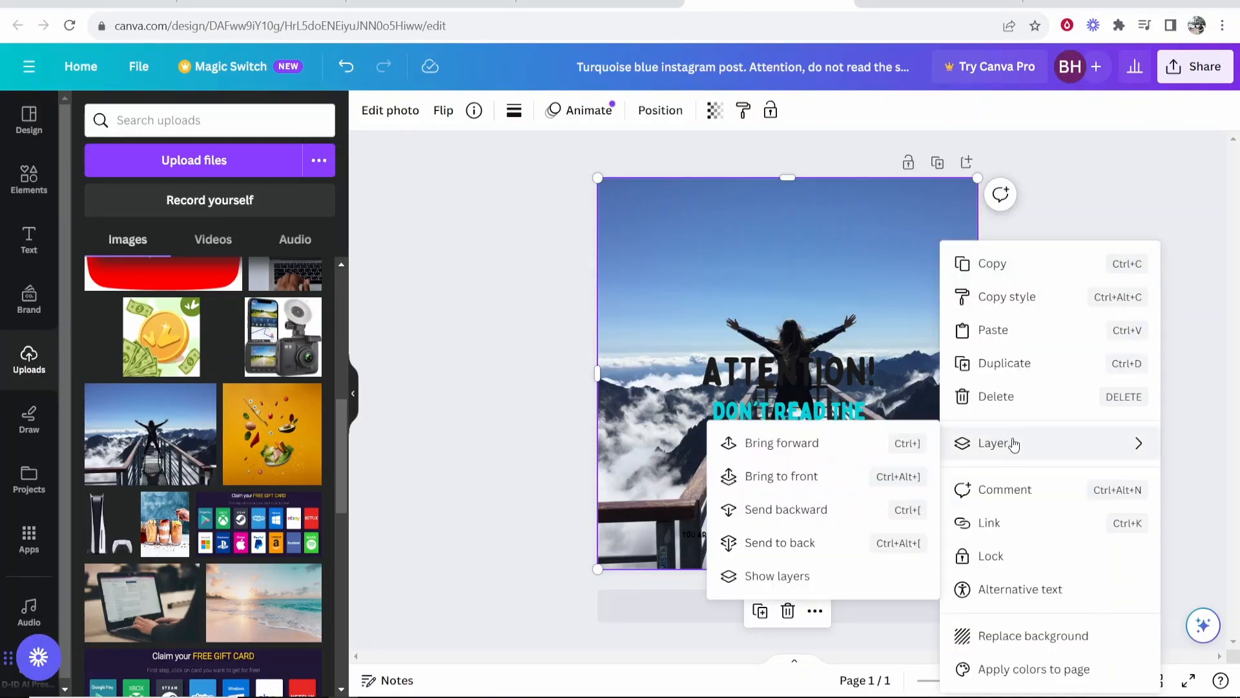
pyautogui.click(758, 546)
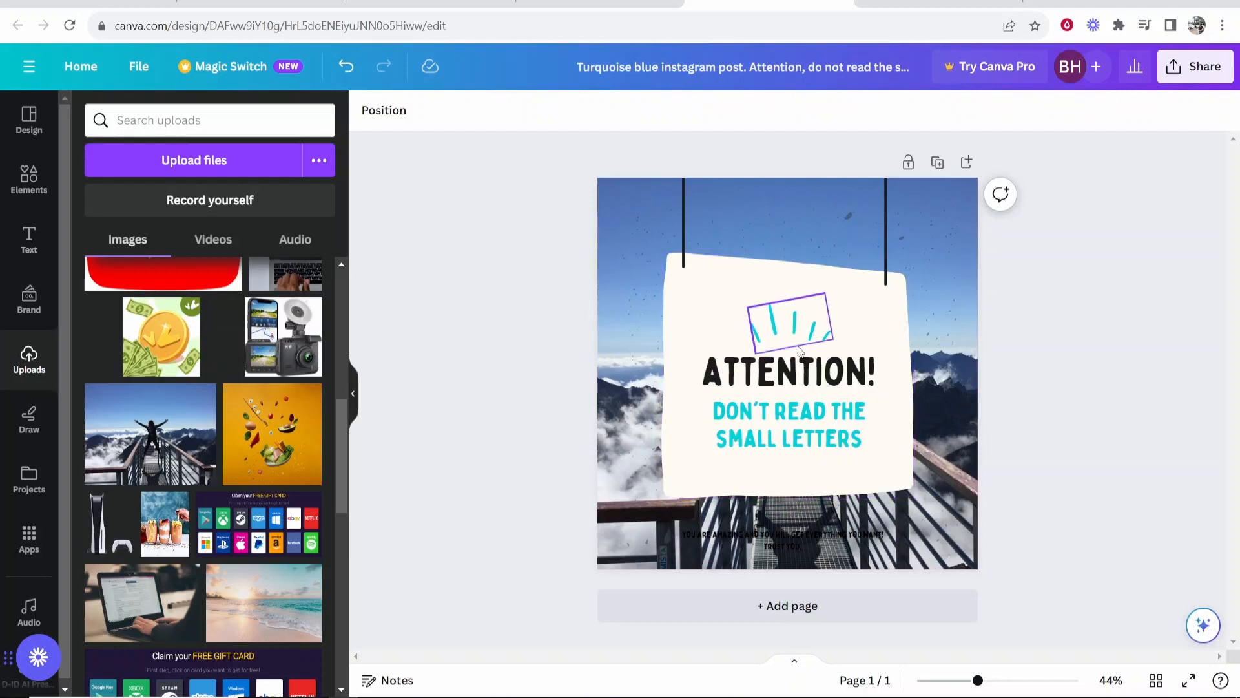
# Replace the turquoise "Don't read the small letters" text with "SUBSCRIBE FOR FREE HOW TO VIDEOS!"
pyautogui.click(864, 381)
pyautogui.press('Escape')
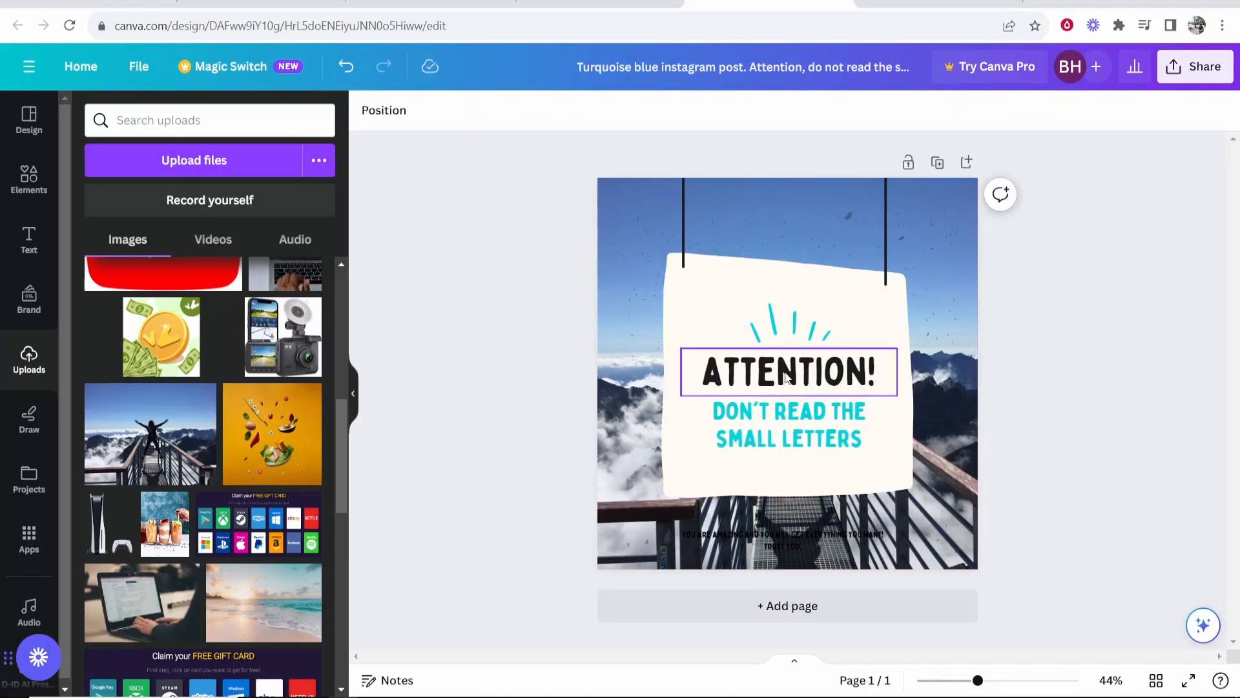
pyautogui.click(838, 423)
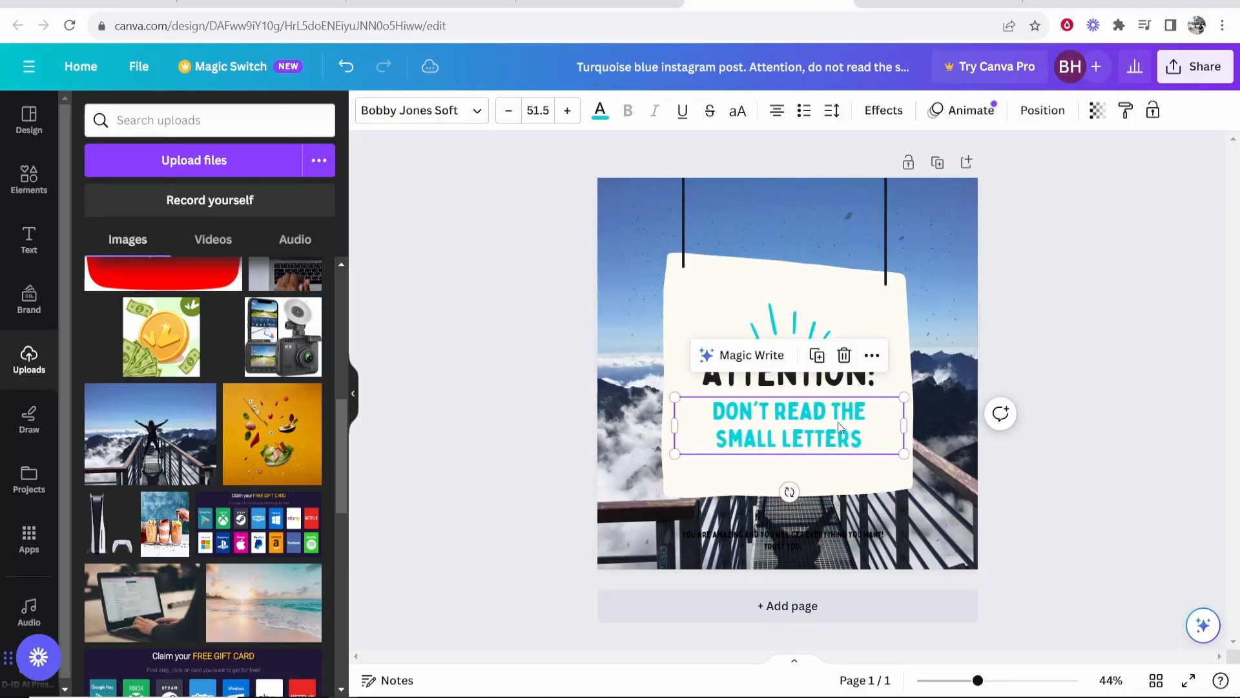
pyautogui.press('Return')
pyautogui.press('BackSpace')
pyautogui.write('SUBSCRIBE')
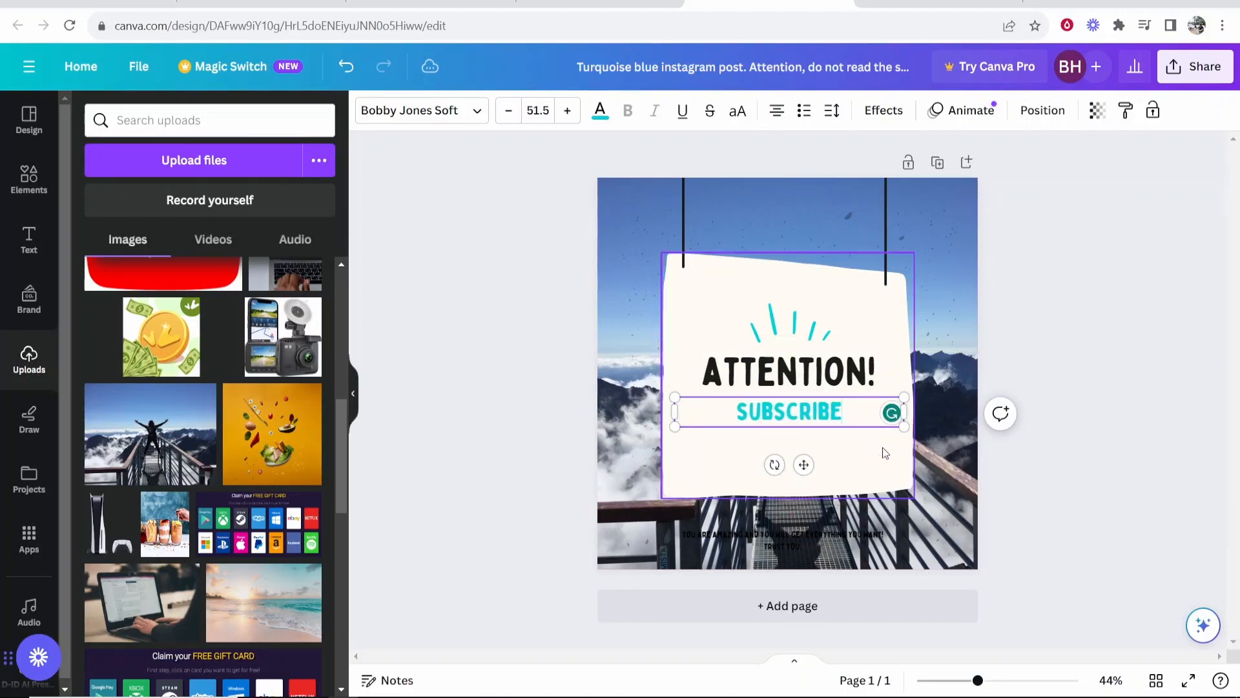
pyautogui.write(' FOR FREE')
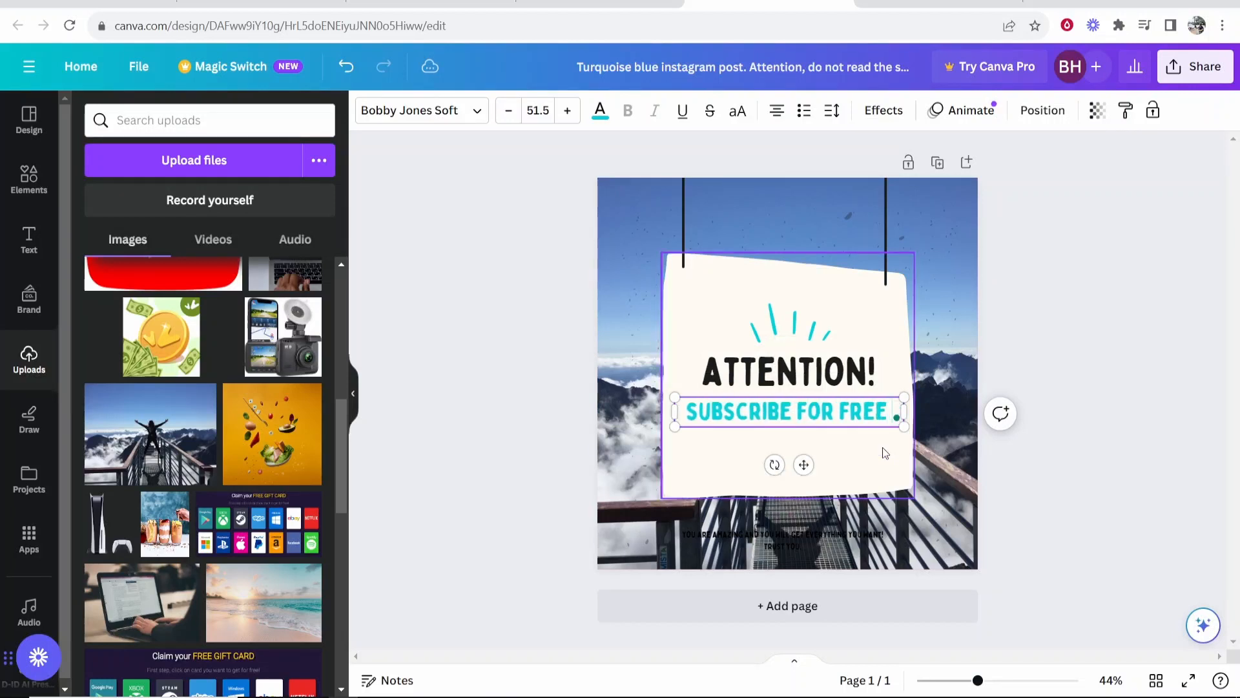
pyautogui.write(' HOW TO VIDEOS!')
pyautogui.click(1045, 366)
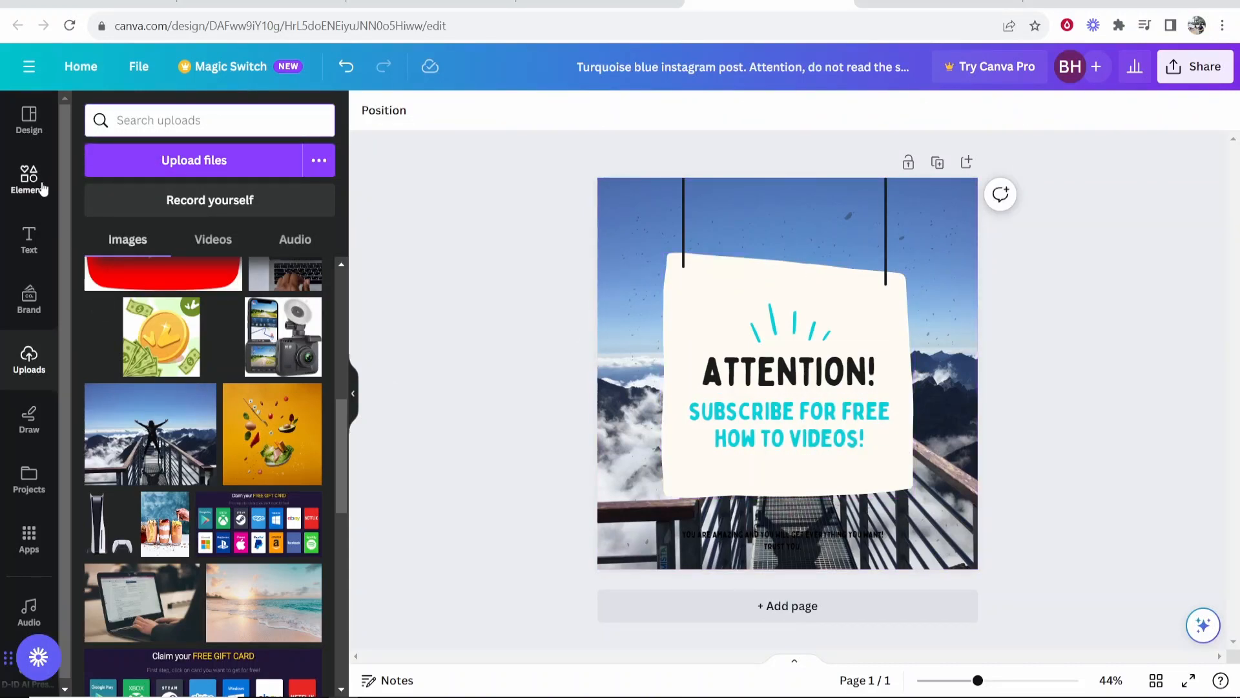
# Search the elements library for "youtube" and narrow the results to graphics
pyautogui.click(22, 181)
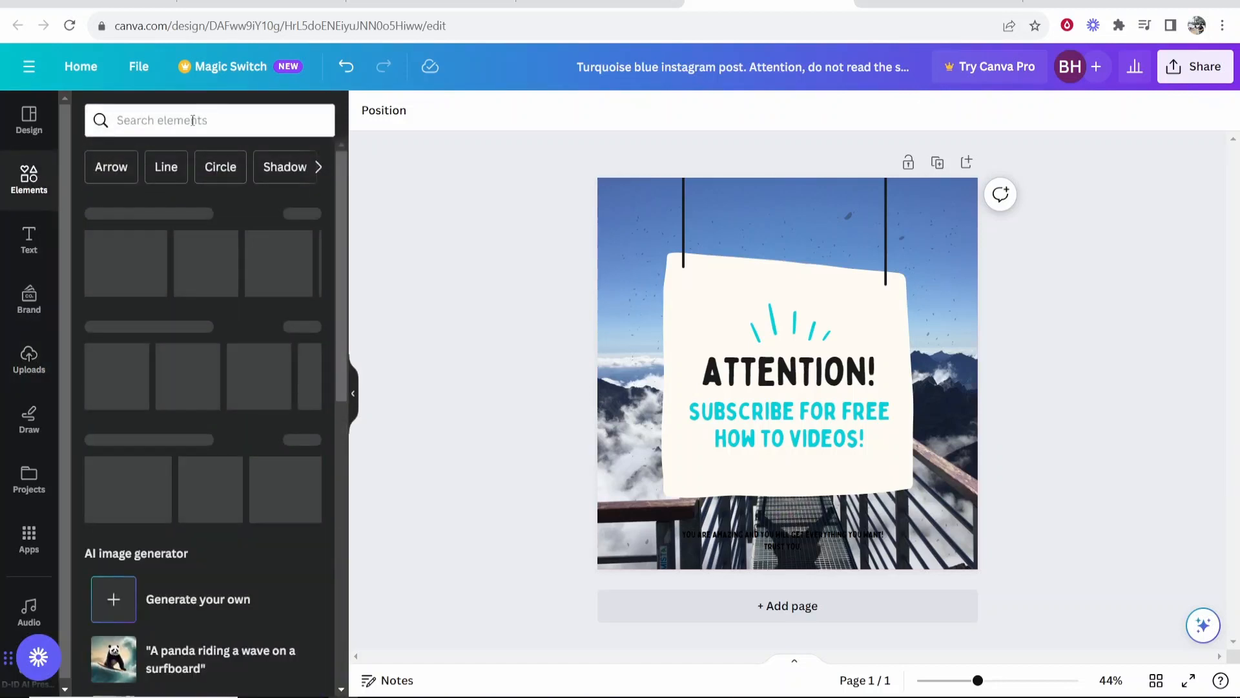
pyautogui.click(193, 120)
pyautogui.write('youtube')
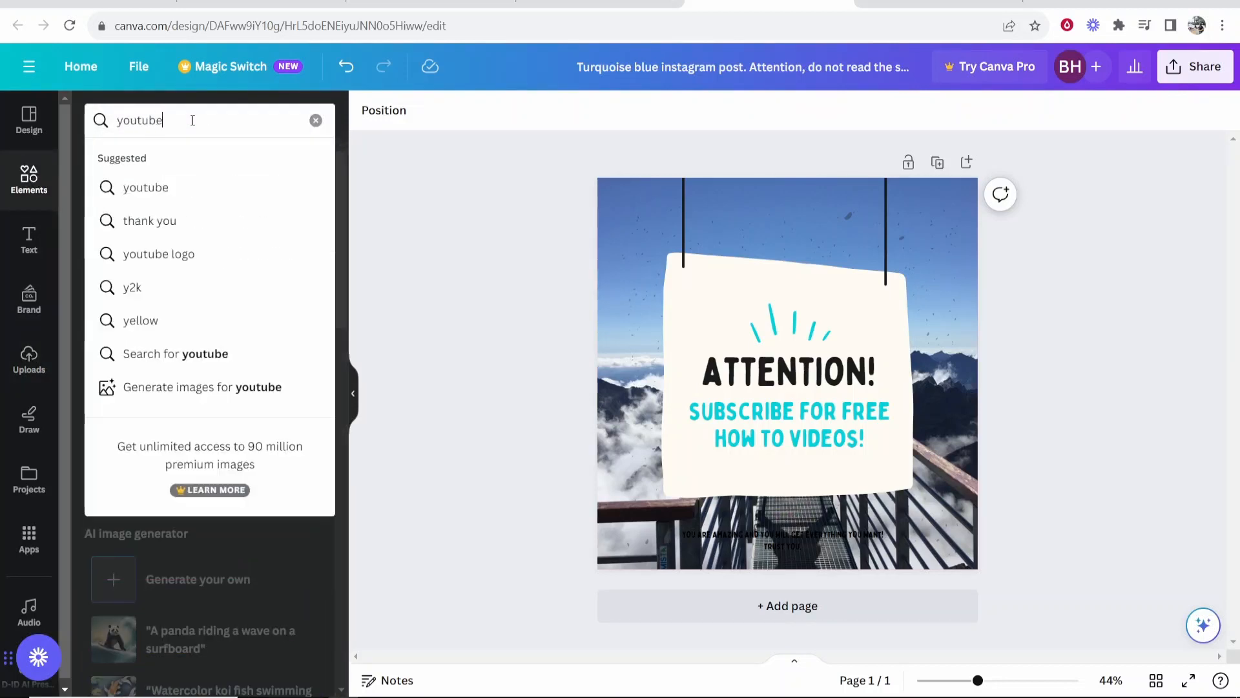
pyautogui.press('Return')
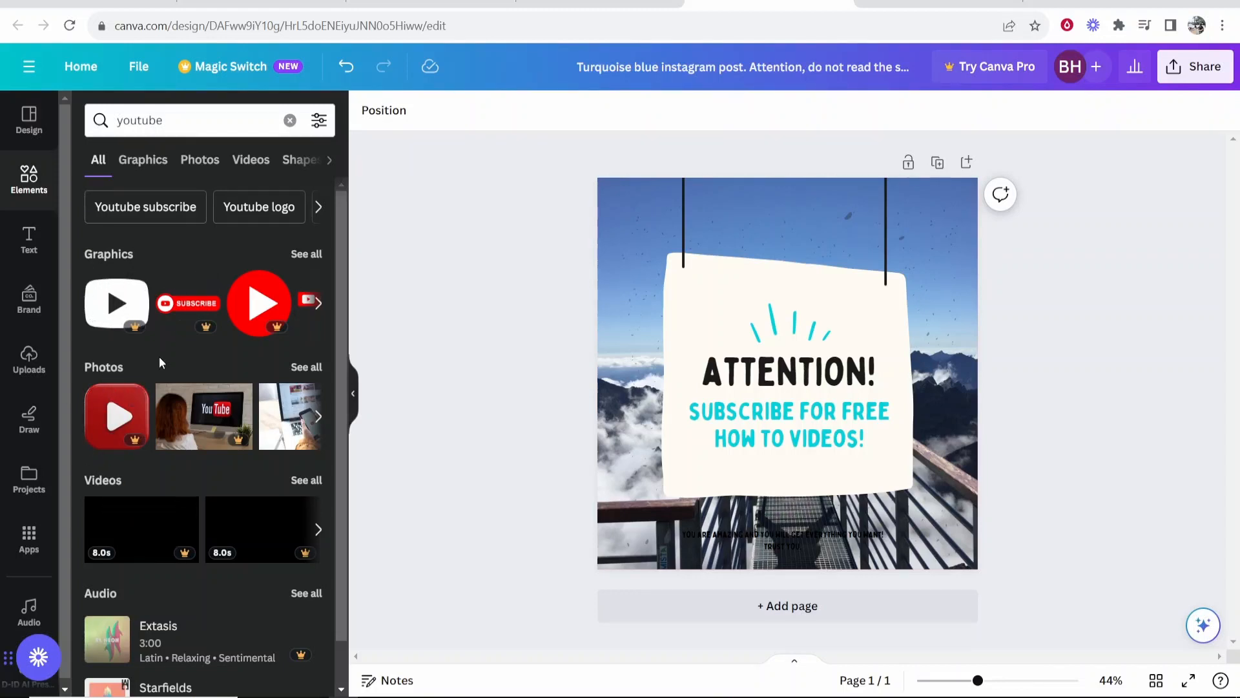
pyautogui.click(163, 159)
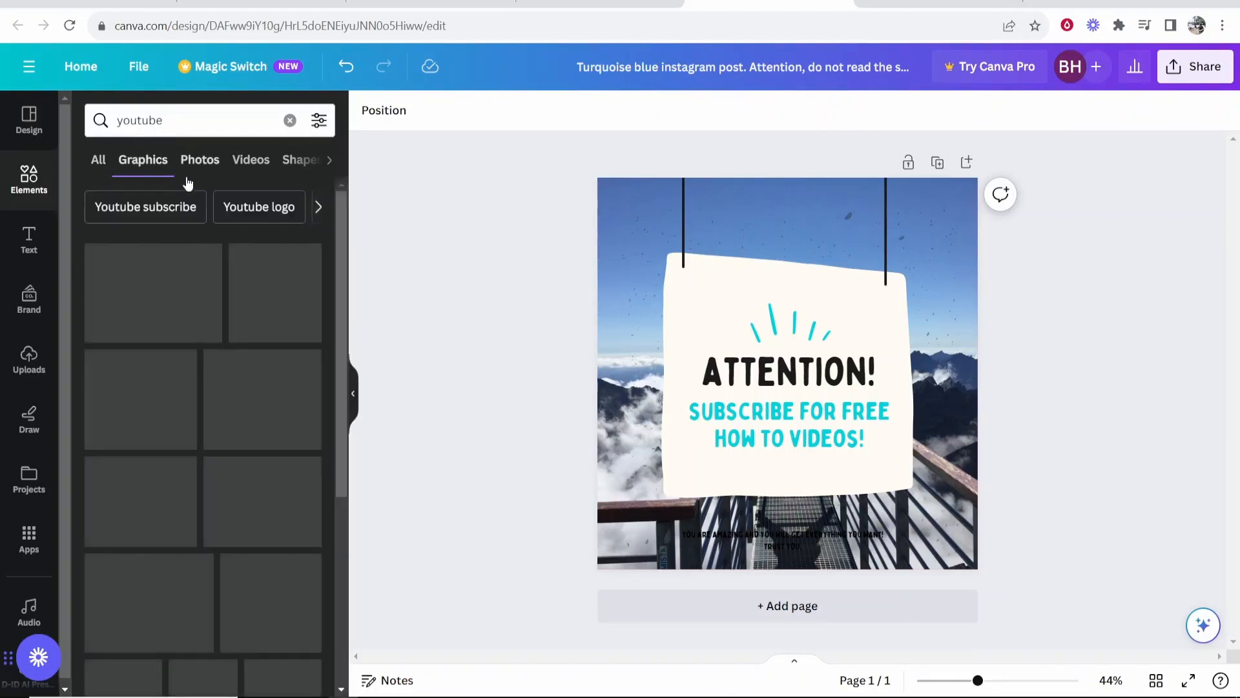
pyautogui.scroll(-1, 207, 404)
pyautogui.scroll(1, 204, 400)
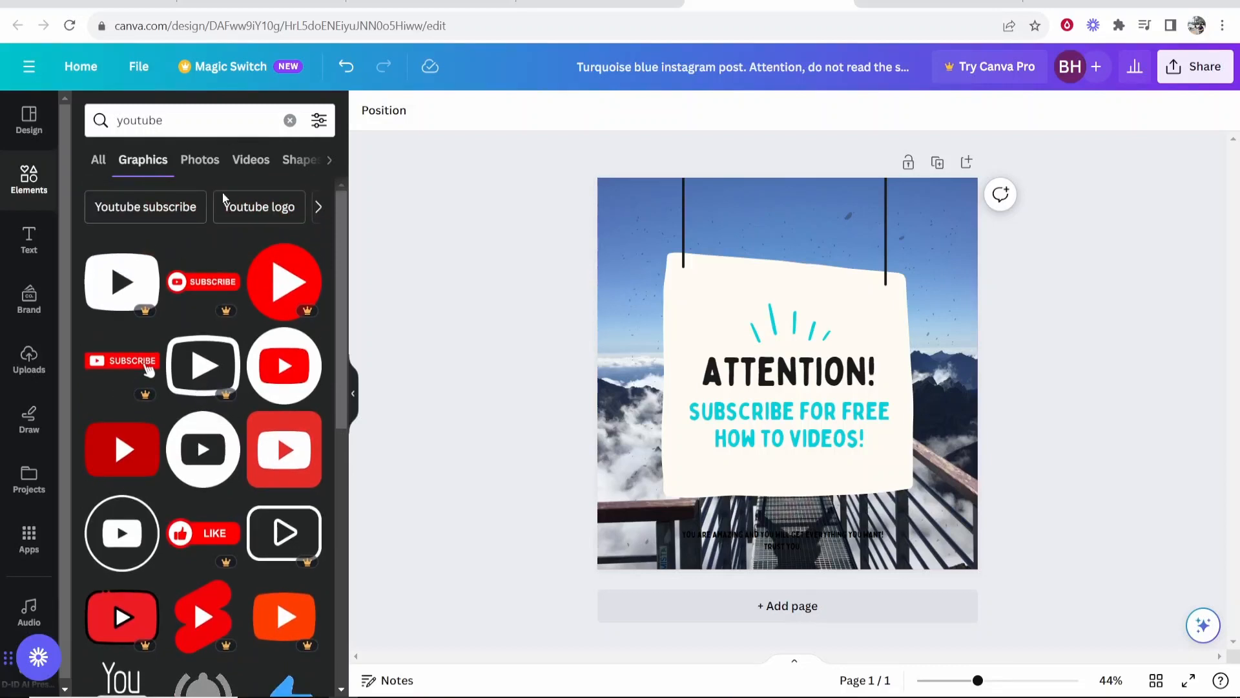
pyautogui.click(200, 160)
pyautogui.click(300, 160)
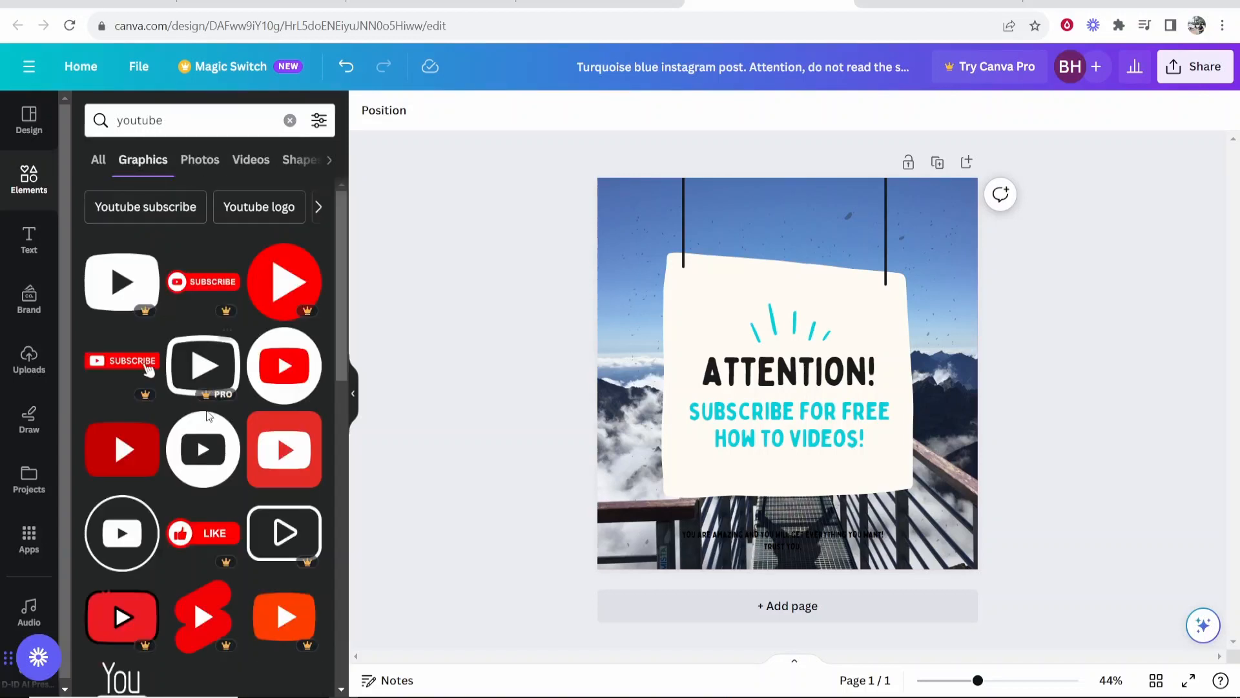
# Add the black animated SUBSCRIBE lettering graphic, shrink it and centre it on the note beneath the turquoise text
pyautogui.scroll(-2, 197, 420)
pyautogui.scroll(-2, 118, 474)
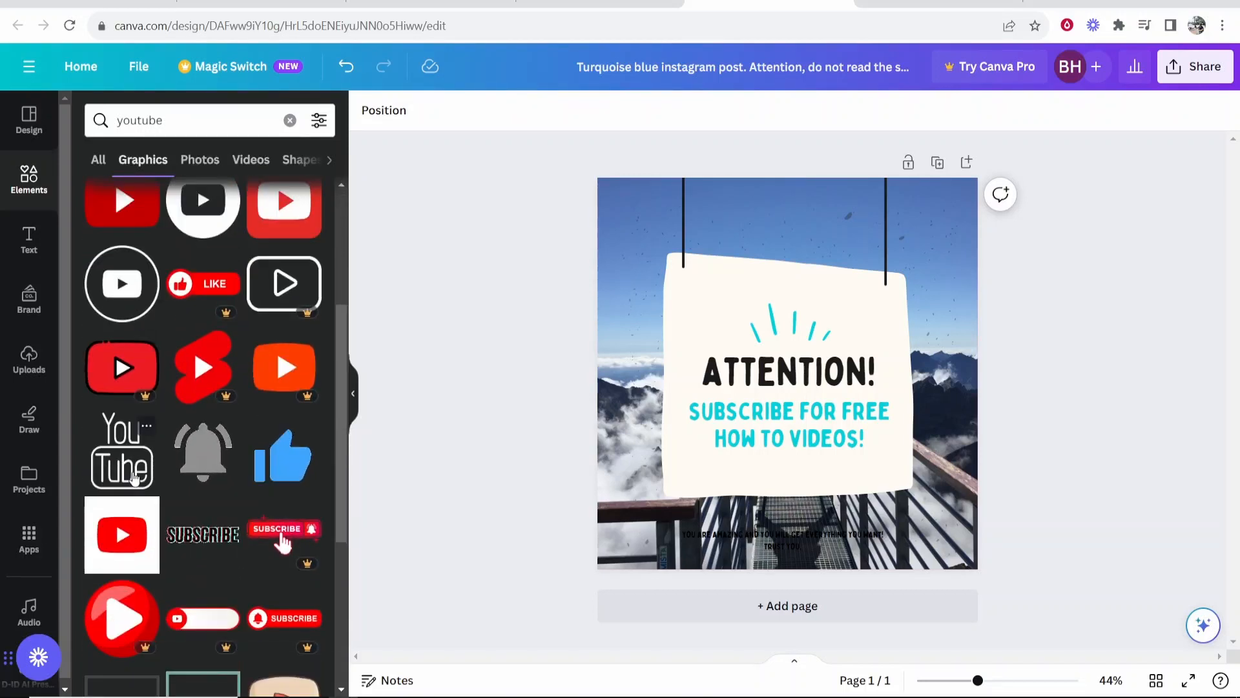
pyautogui.click(203, 451)
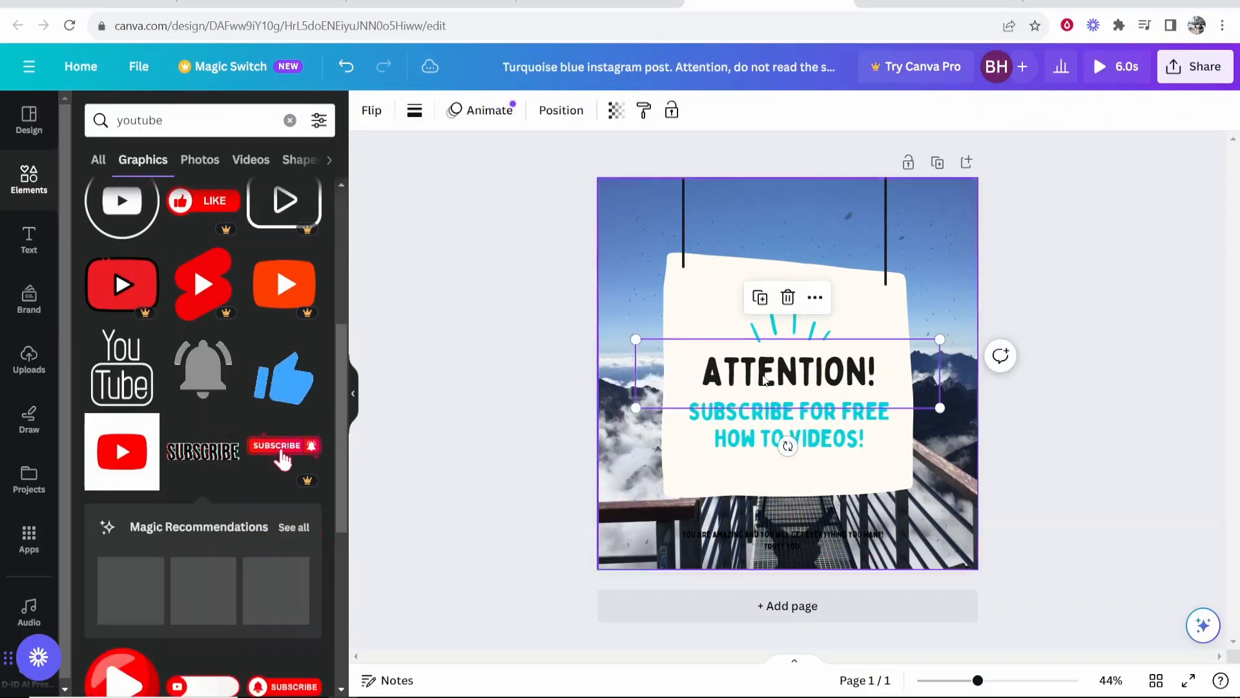
pyautogui.moveTo(650, 385); pyautogui.dragTo(651, 223)
pyautogui.moveTo(940, 251); pyautogui.dragTo(849, 473)
pyautogui.click(1012, 436)
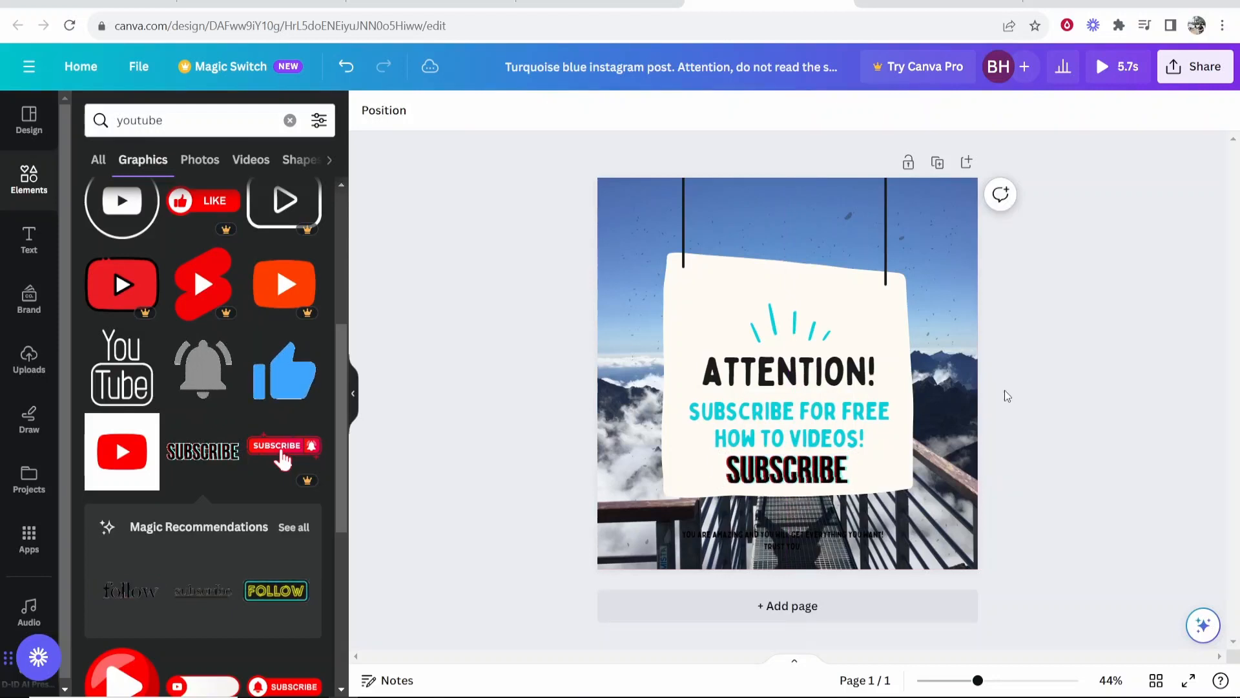
pyautogui.moveTo(787, 482); pyautogui.dragTo(787, 487)
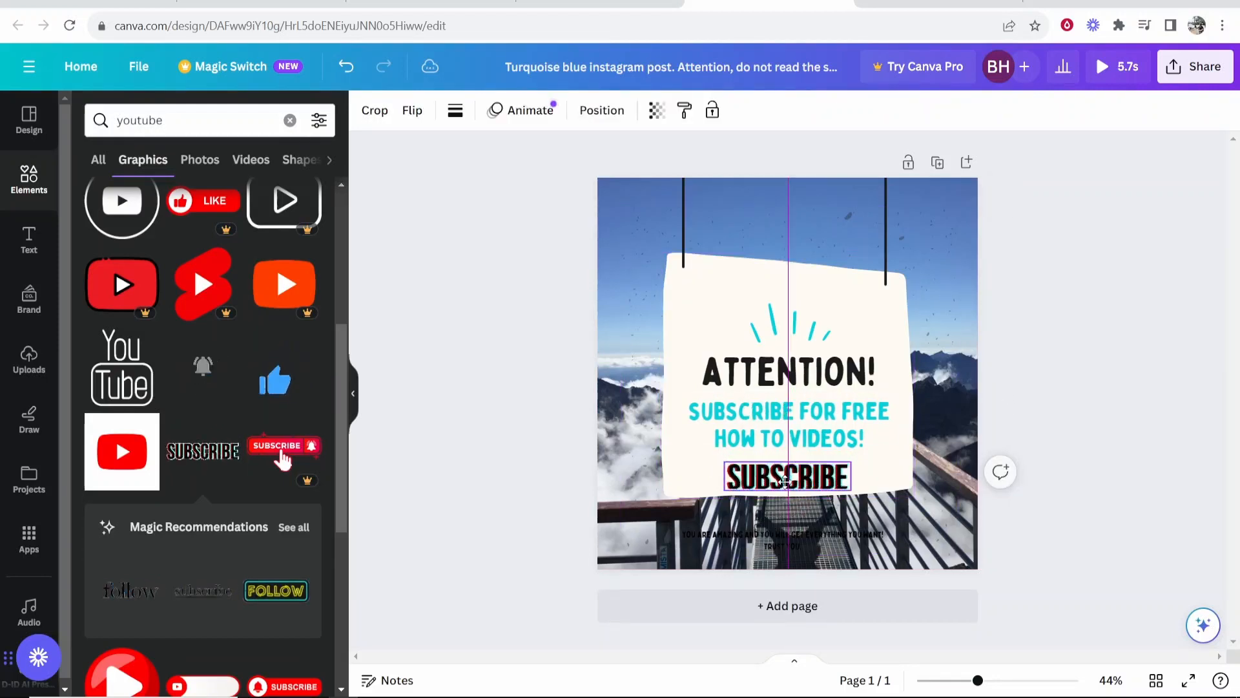
pyautogui.click(193, 118)
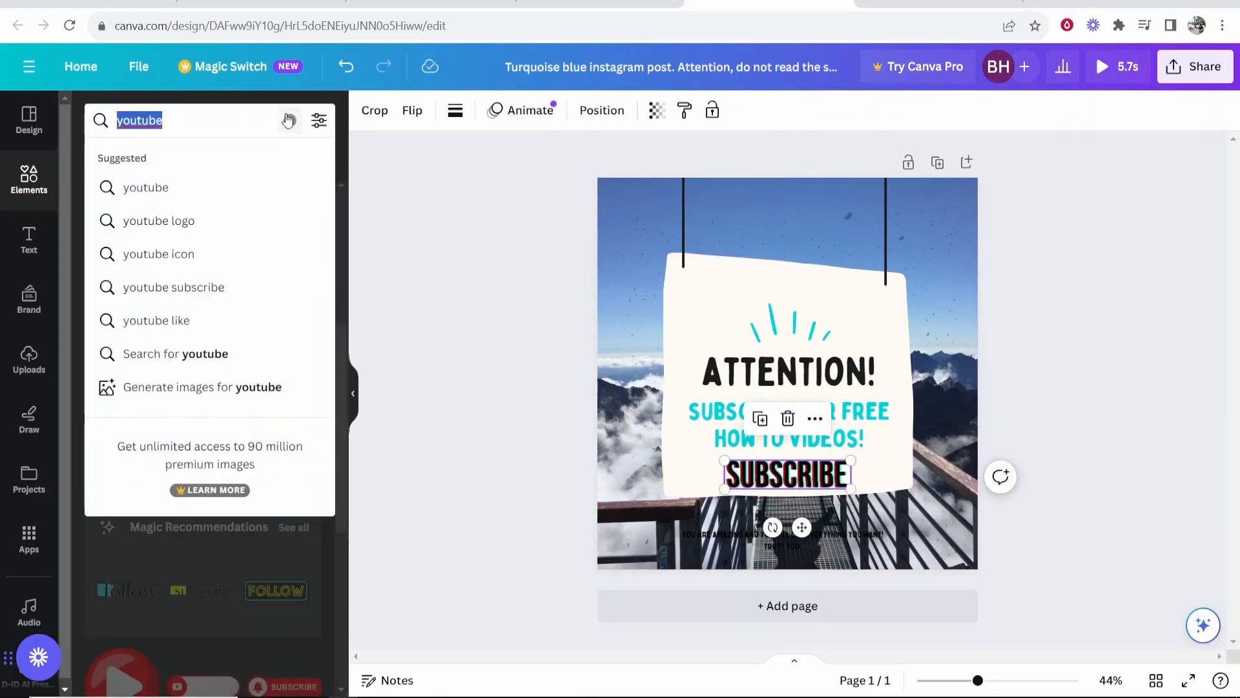
pyautogui.click(290, 121)
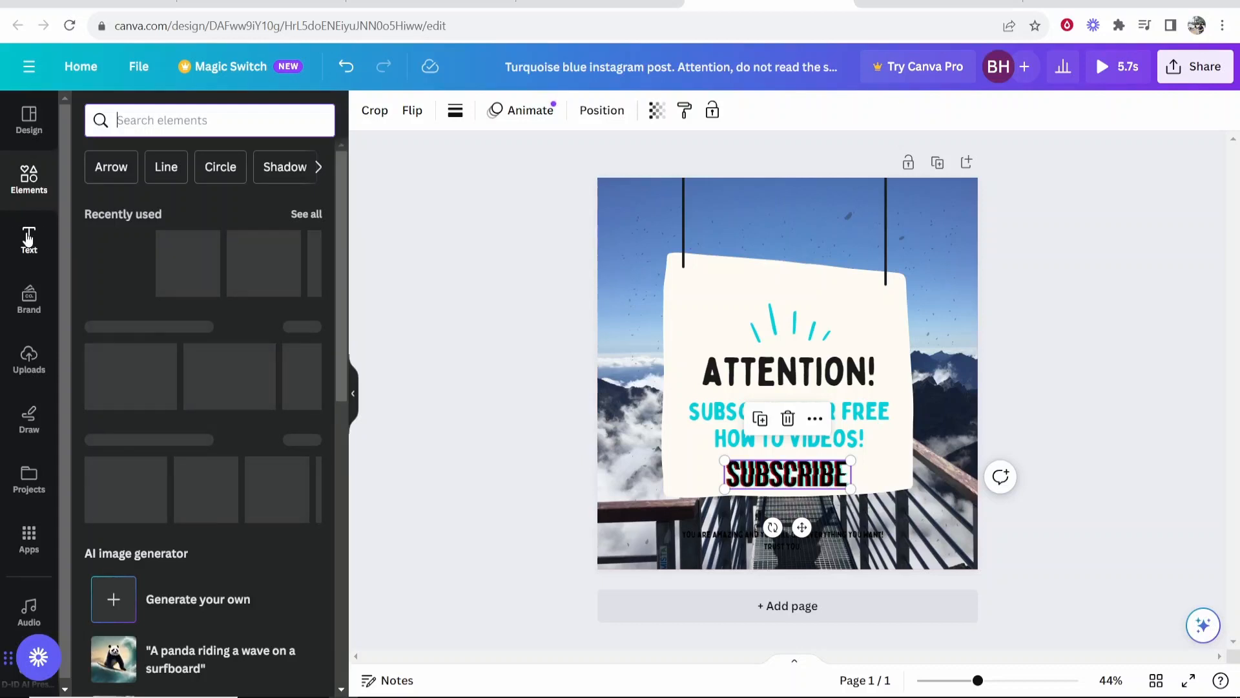
pyautogui.click(27, 239)
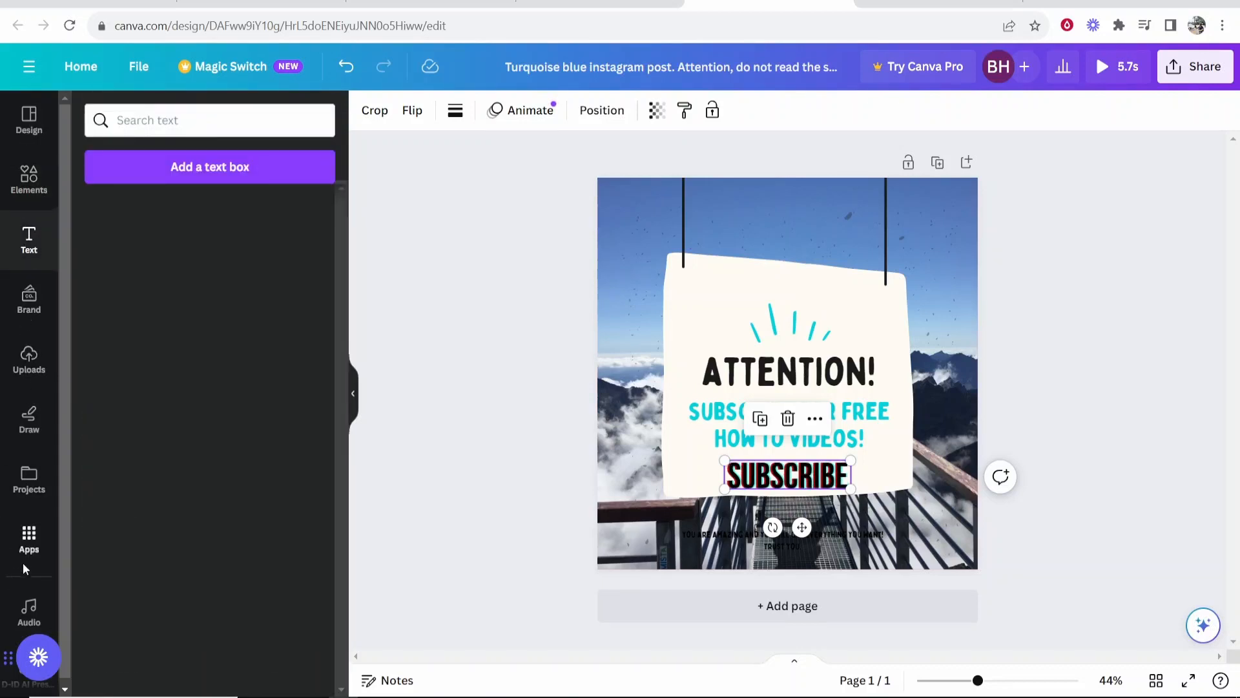
# Try a red marker stroke across the sky above the note and undo it
pyautogui.click(29, 419)
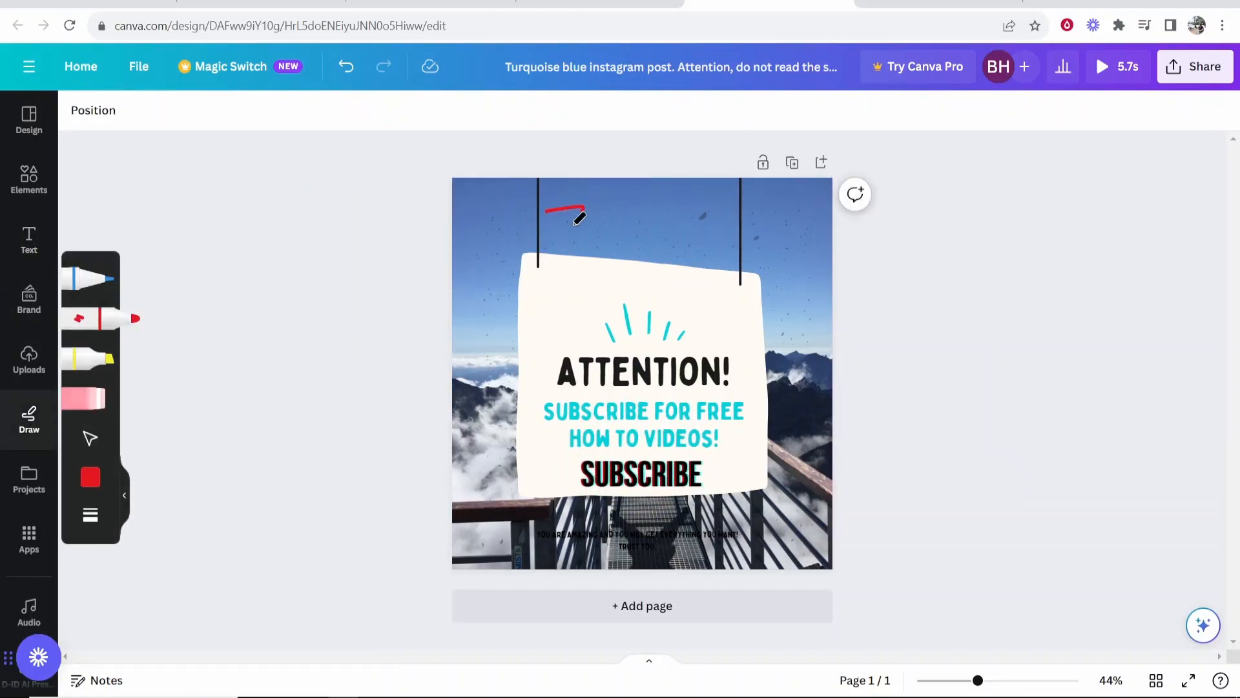
pyautogui.moveTo(579, 219); pyautogui.dragTo(701, 226)
pyautogui.hotkey('ctrl', 'z')
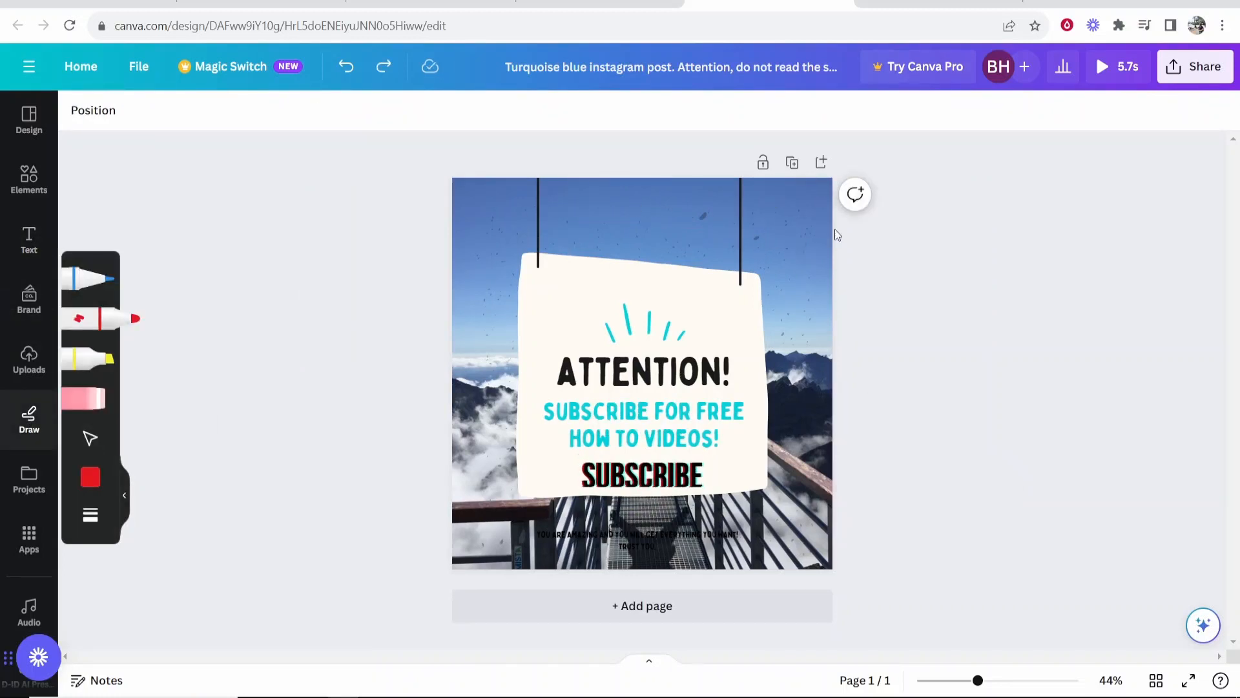
# Download the finished design as a PNG file
pyautogui.click(1195, 66)
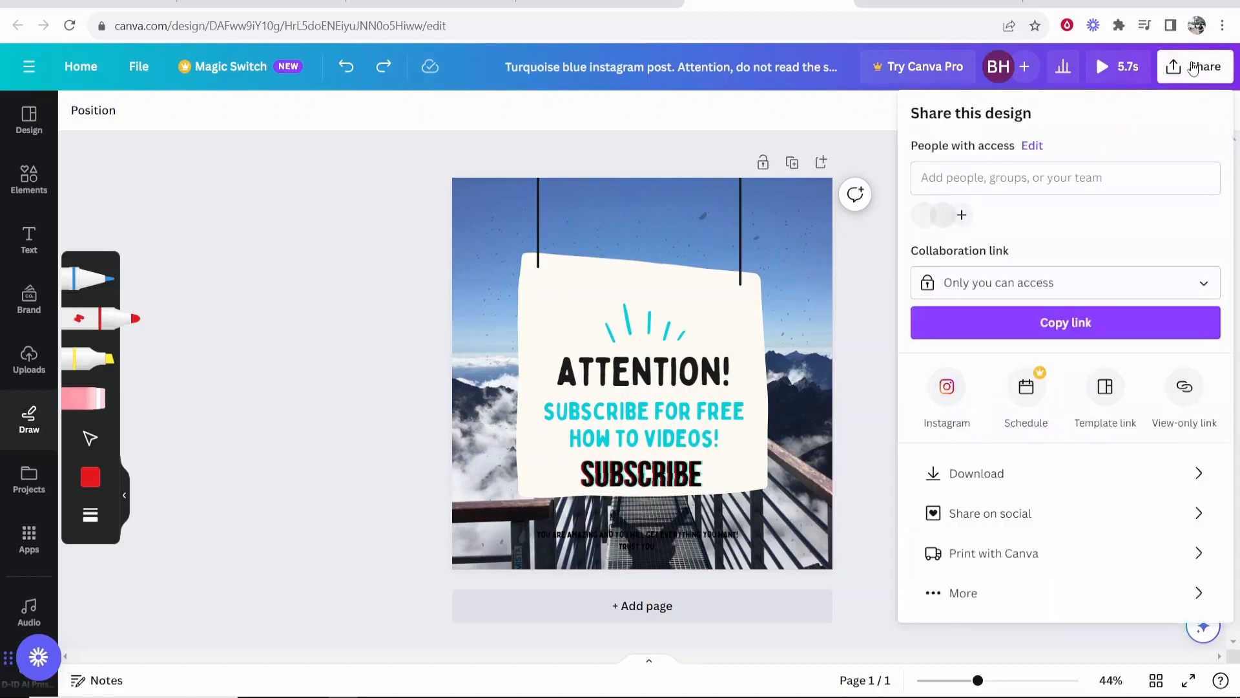
pyautogui.click(979, 474)
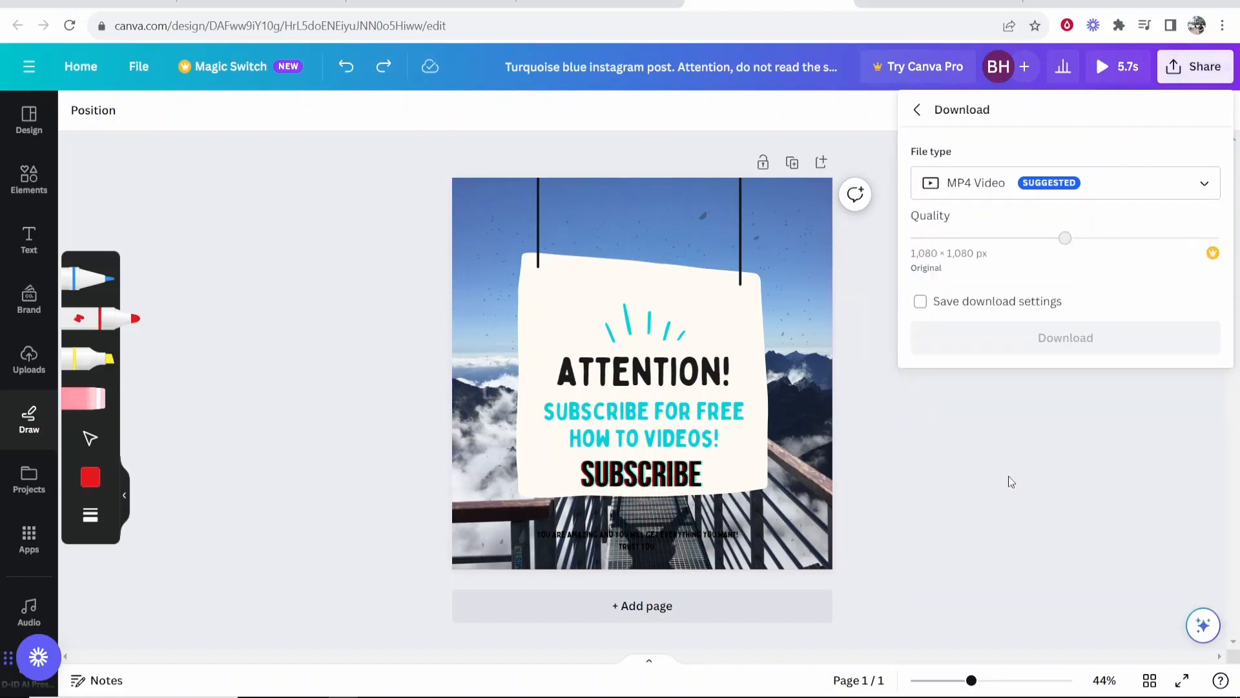
pyautogui.click(1049, 182)
pyautogui.click(1008, 284)
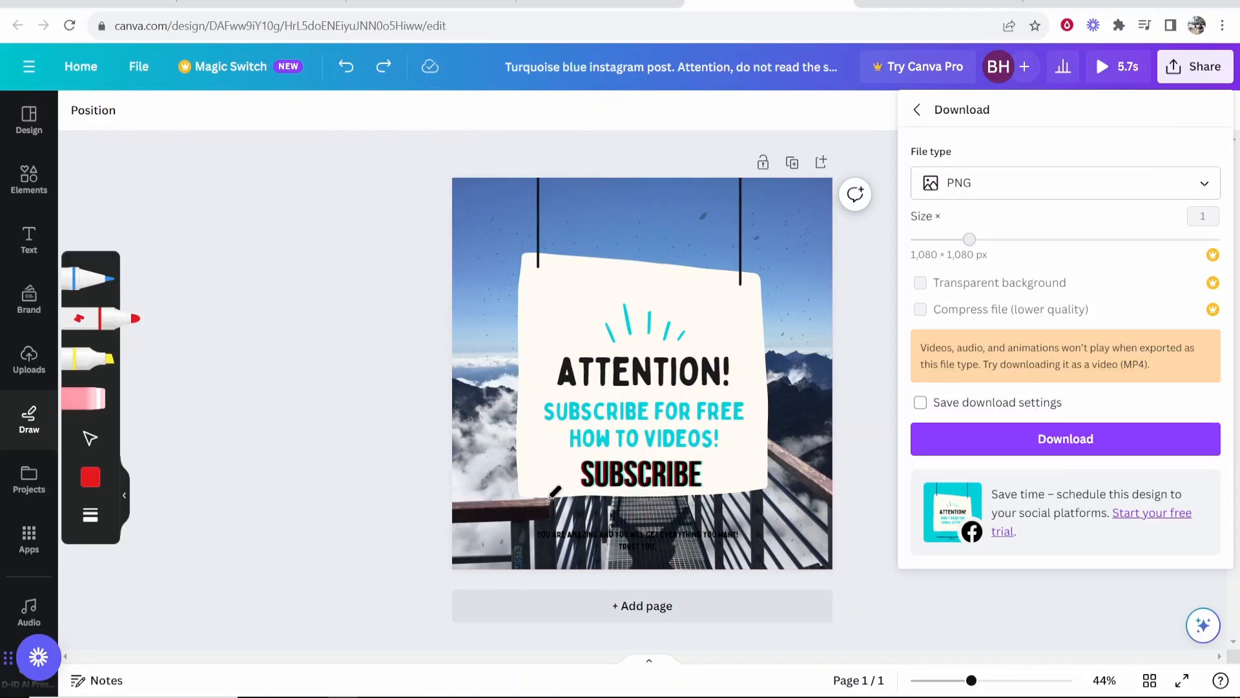
pyautogui.click(1085, 438)
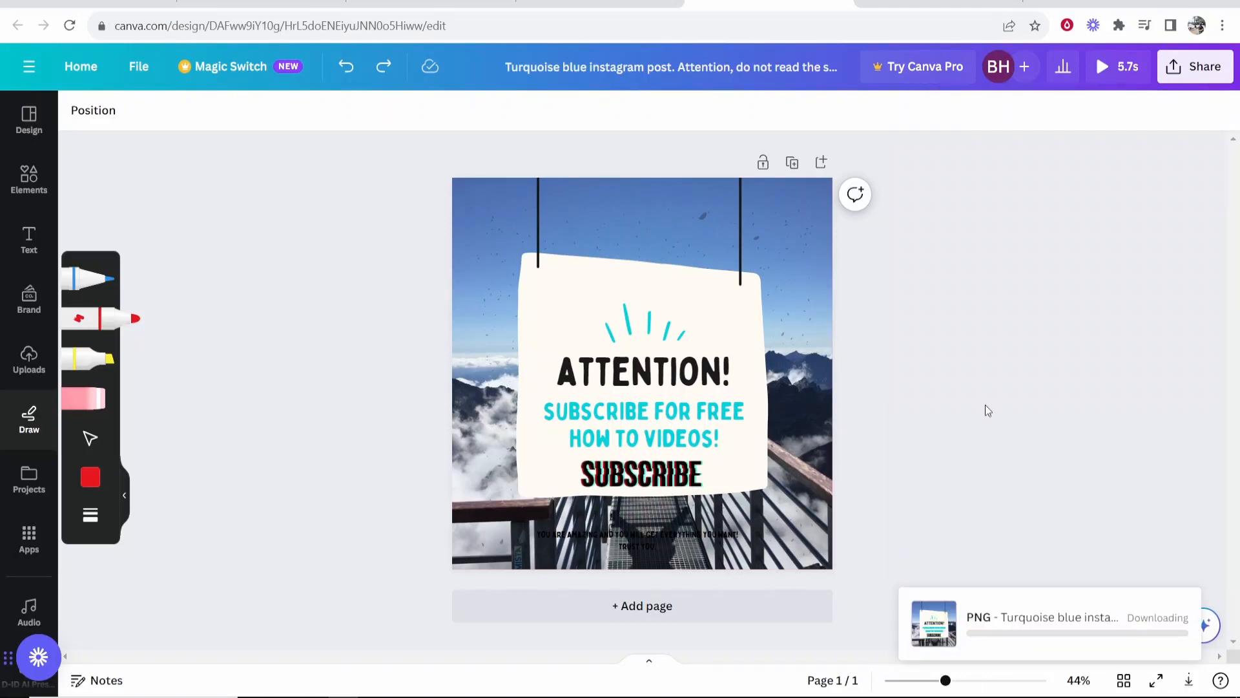